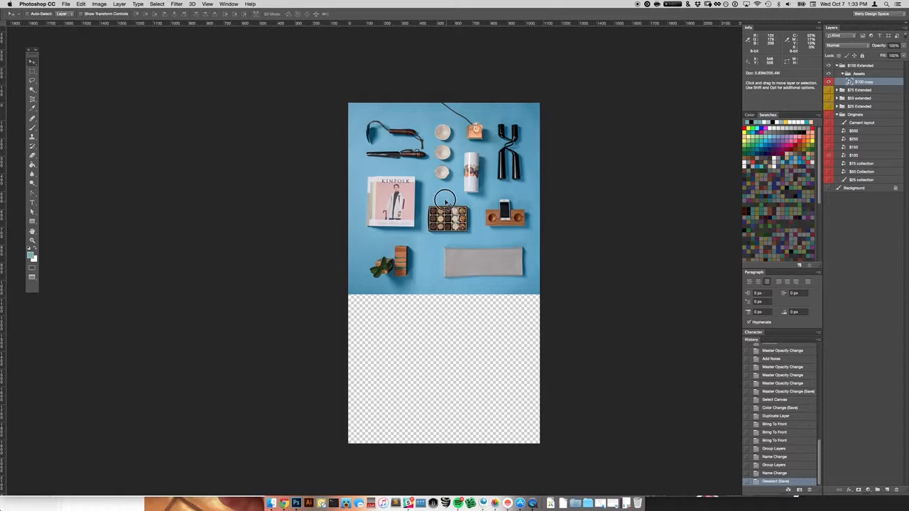
Step: Move the product photo to the canvas bottom, place a duplicate above it, and flip the duplicate vertically
drag(445, 200, 461, 227)
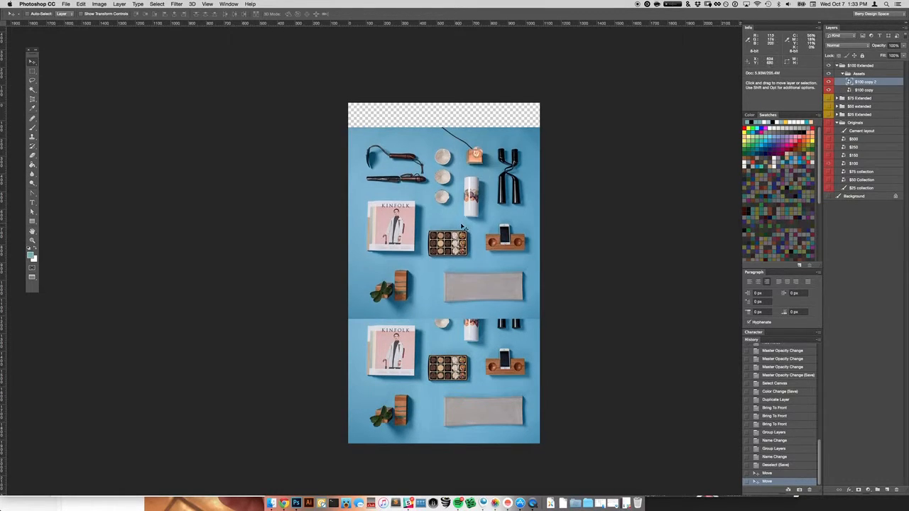
key(super+t)
right_click(479, 220)
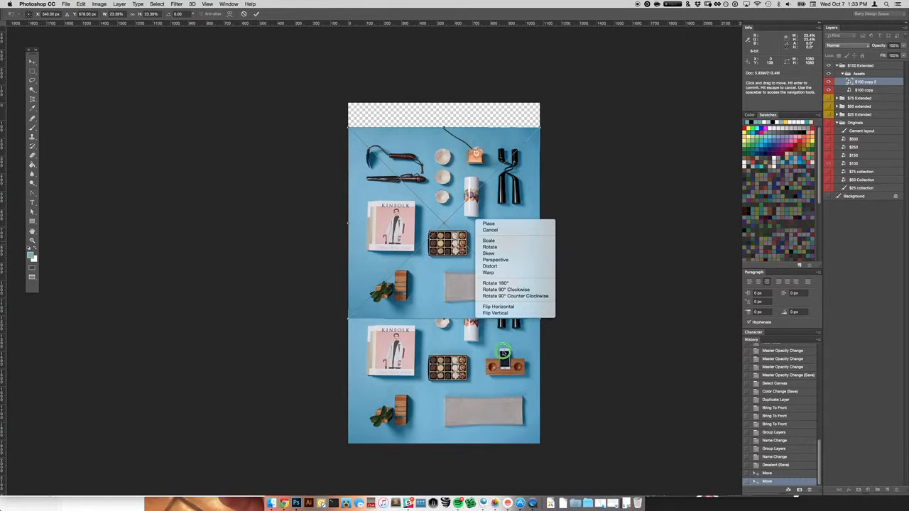
click(523, 313)
key(Return)
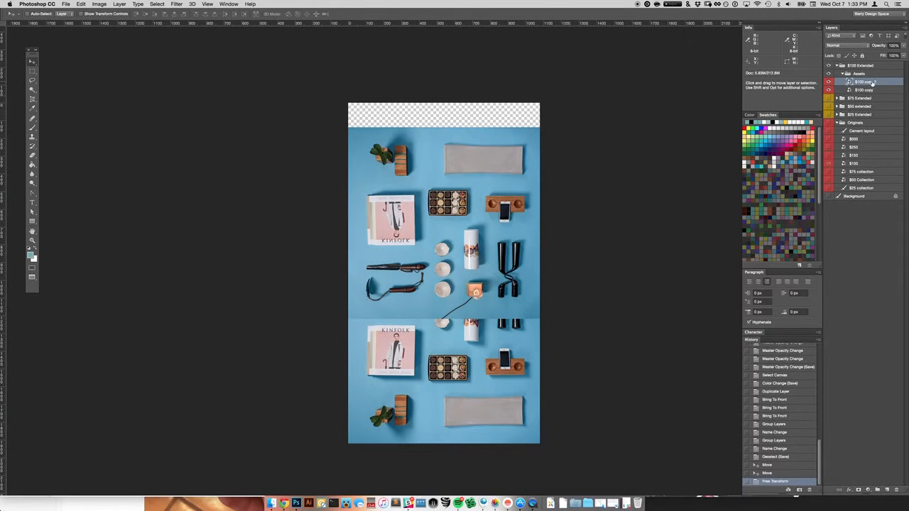
Step: Rasterize the flipped duplicate and position it over the upper canvas, overlapping the lower photo and leaving a thin strip above it
right_click(870, 83)
click(805, 200)
right_click(854, 87)
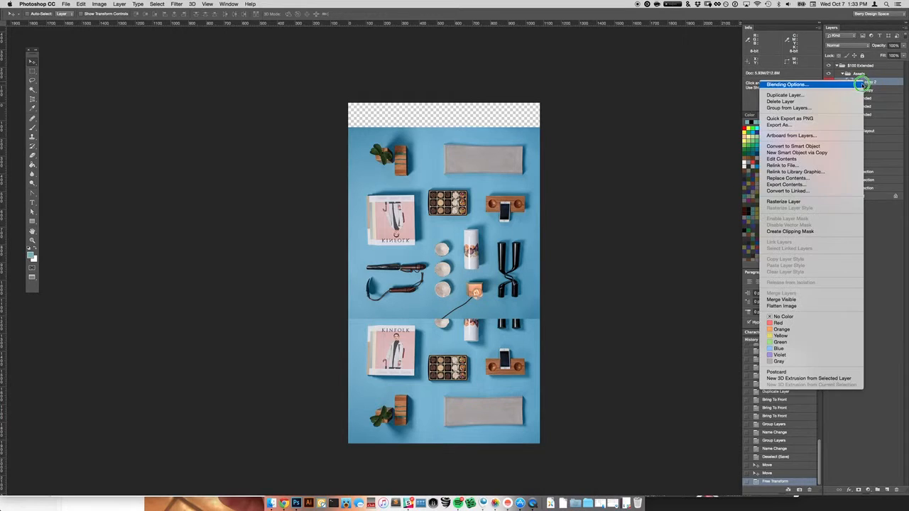
click(804, 201)
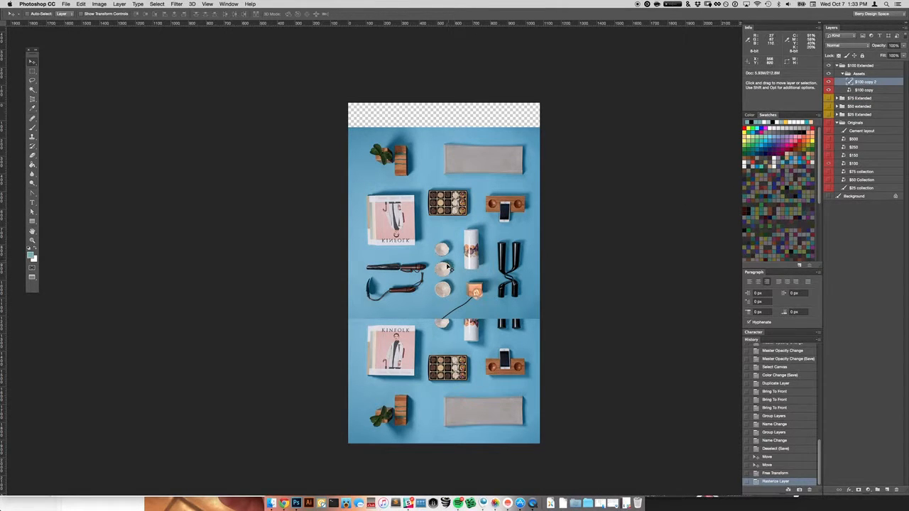
drag(455, 241, 452, 197)
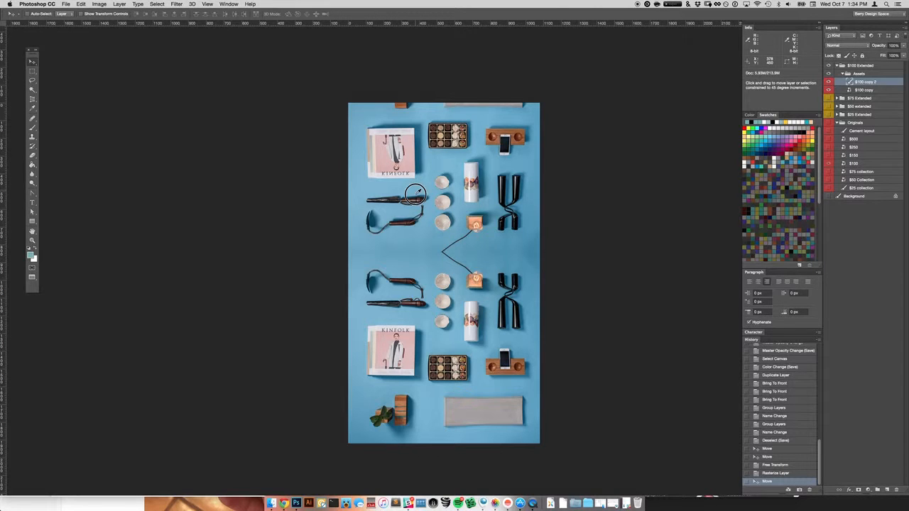
drag(415, 194, 418, 227)
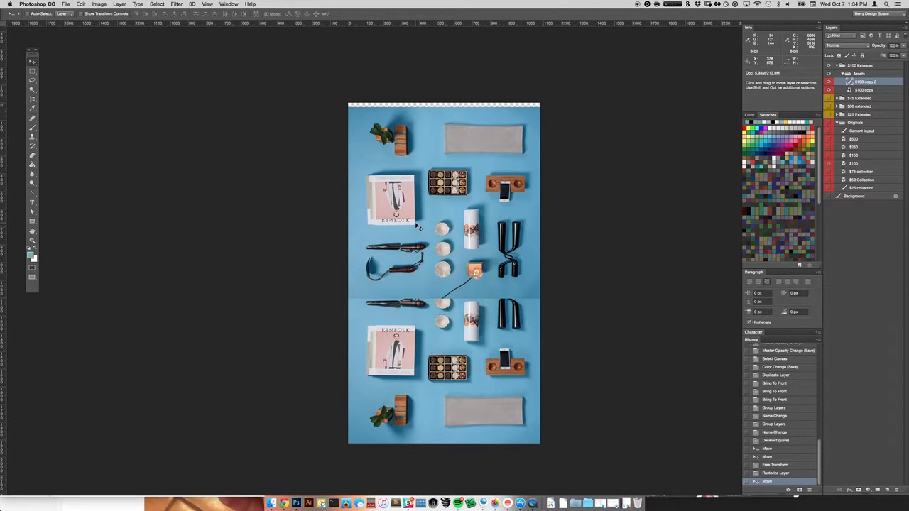
Step: Lasso the two garden tools on the flipped layer and remove them with a Content-Aware fill at 100% opacity
key(super+equal)
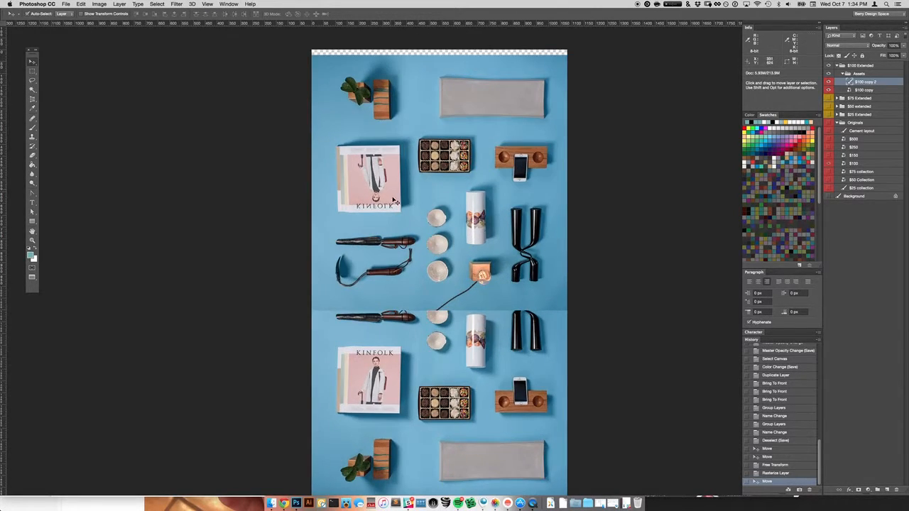
key(super+equal)
drag(326, 218, 364, 241)
key(super+equal)
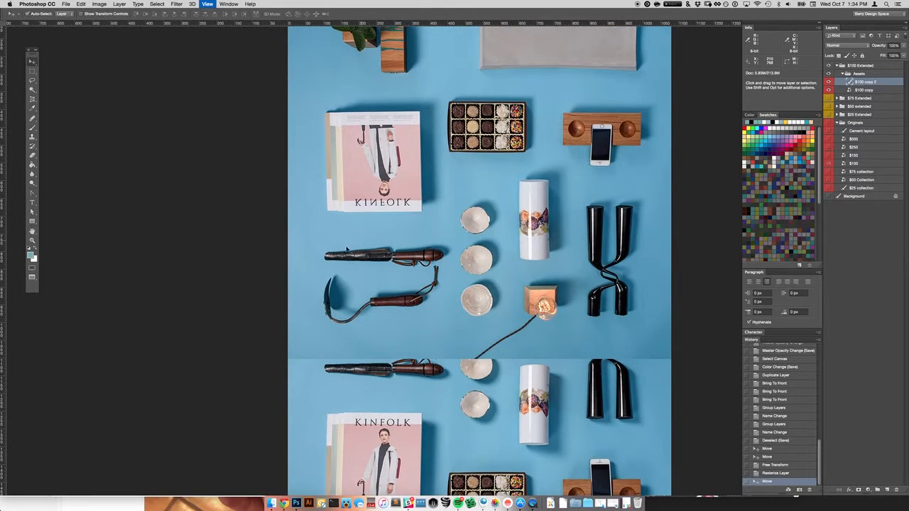
key(l)
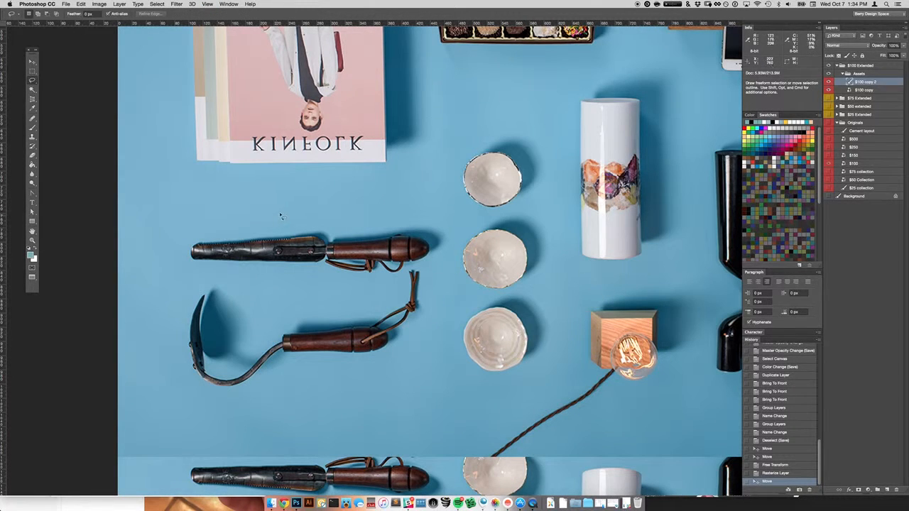
mouse_move(281, 216)
mouse_down()
mouse_move(161, 306)
mouse_move(191, 406)
mouse_move(409, 361)
mouse_move(447, 222)
mouse_move(328, 203)
mouse_move(298, 209)
mouse_up()
key(shift+BackSpace)
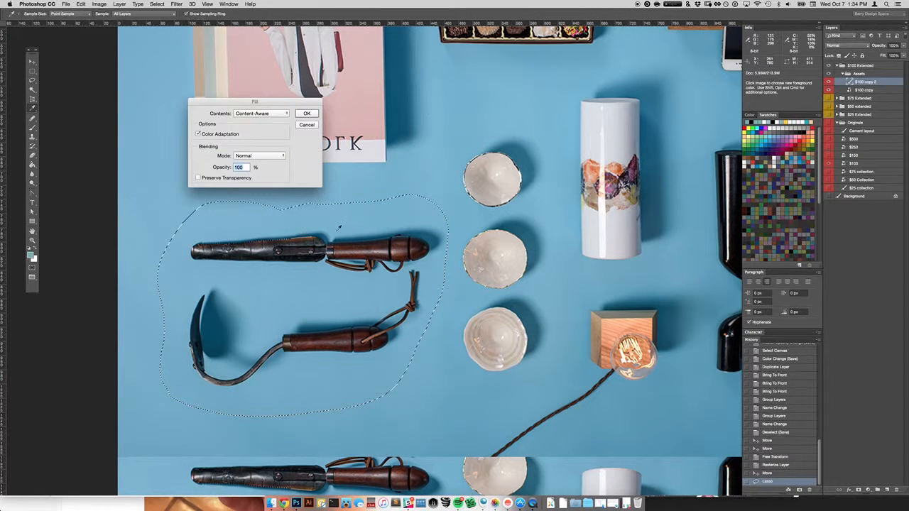
key(Return)
key(super+d)
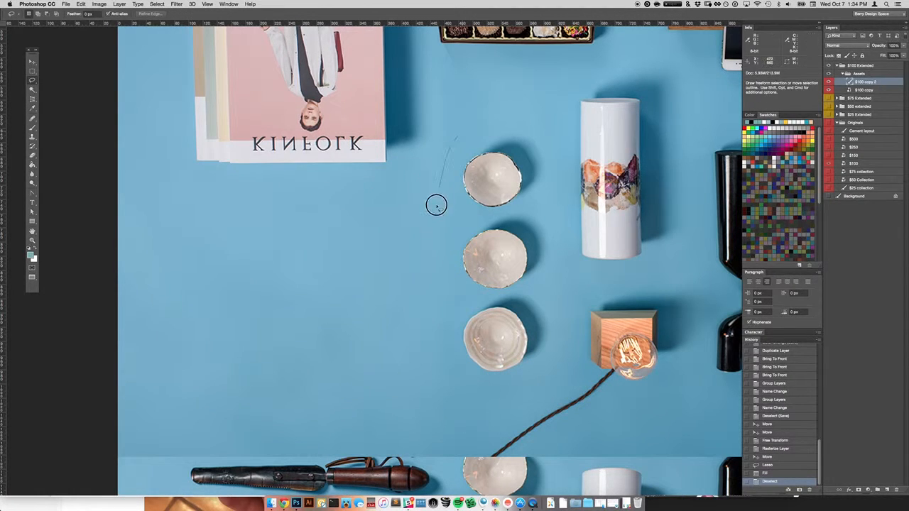
Step: Select the three white bowls on the flipped layer and replace them with background using Content-Aware fill
mouse_move(436, 205)
mouse_down()
mouse_move(417, 314)
mouse_move(442, 391)
mouse_up()
mouse_move(561, 319)
mouse_down()
mouse_move(563, 175)
mouse_move(476, 136)
mouse_up()
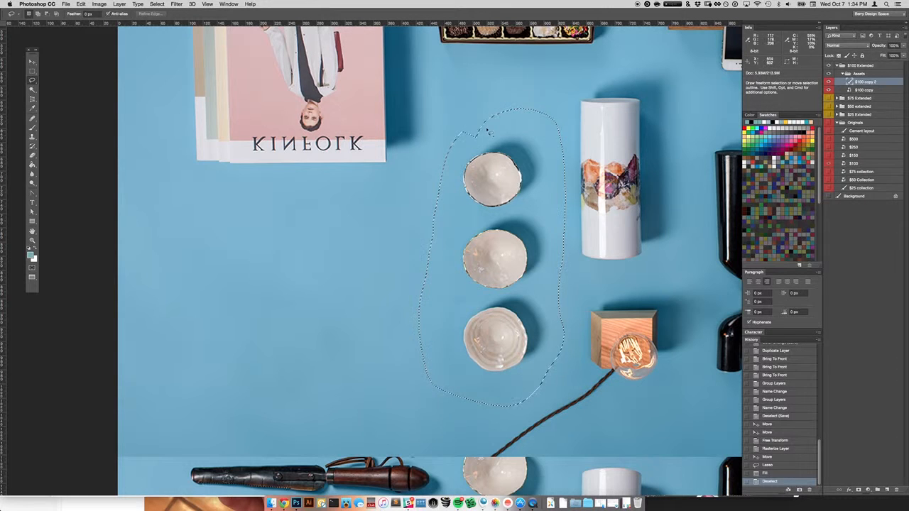
key(shift+BackSpace)
key(Return)
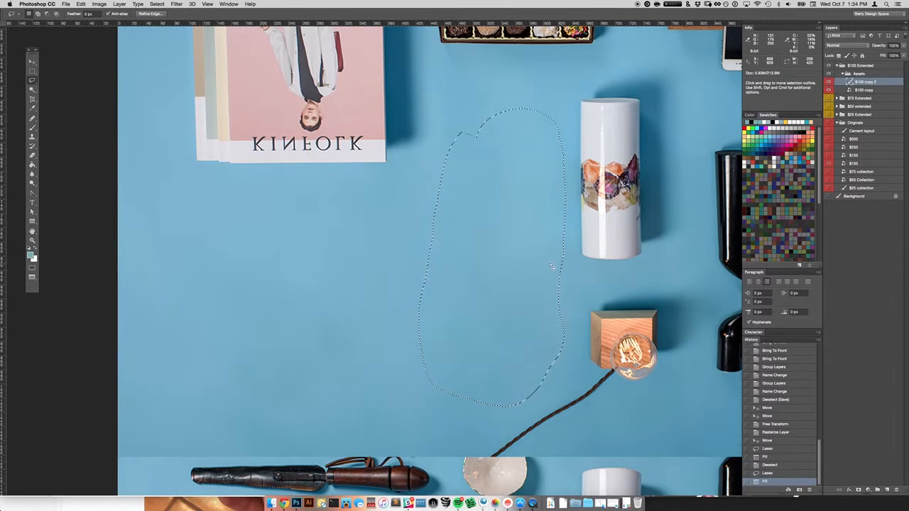
mouse_move(508, 238)
mouse_down()
mouse_move(450, 205)
mouse_move(348, 374)
mouse_move(451, 379)
mouse_up()
key(super+d)
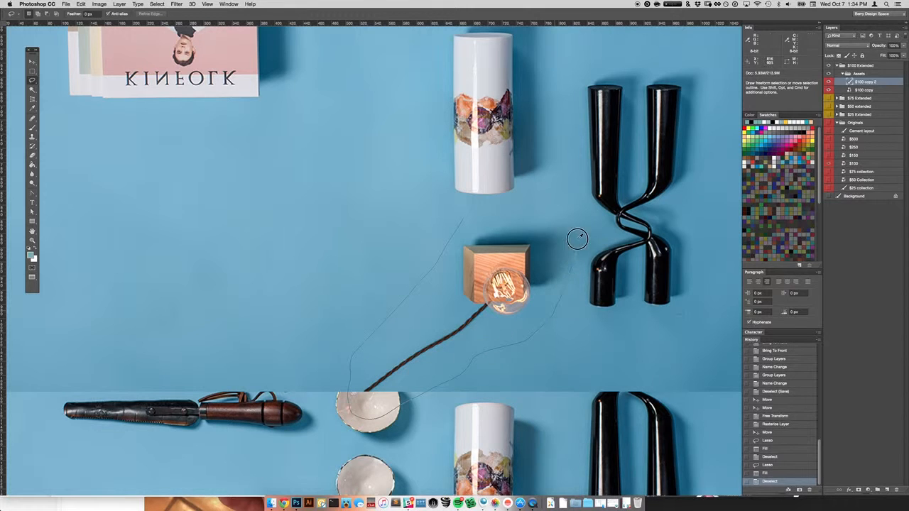
Step: Outline the wooden lamp and its cord on the flipped layer and erase them with Content-Aware fill
drag(477, 222, 463, 218)
key(shift+BackSpace)
key(Return)
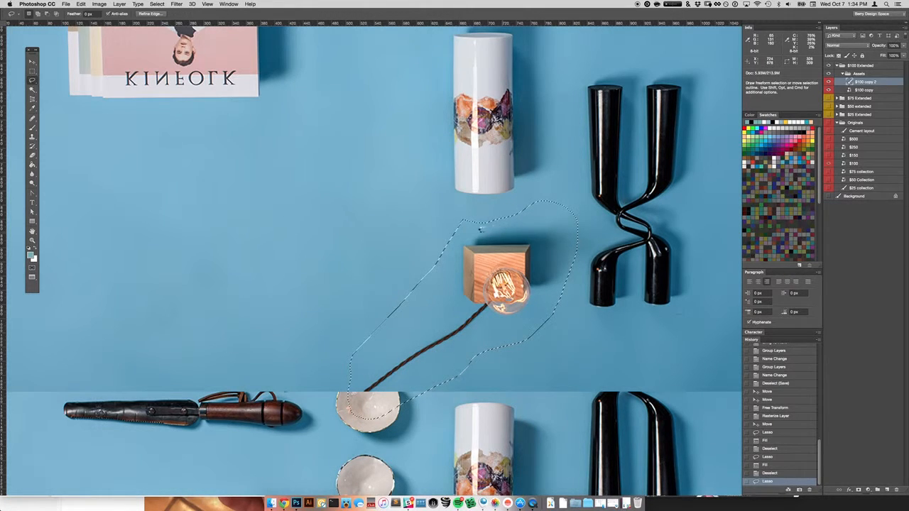
key(super+d)
Step: Select the black twisted object near the right edge of the flipped photo and fill it Content-Aware
scroll(412, 277, right, 5)
scroll(412, 278, up, 2)
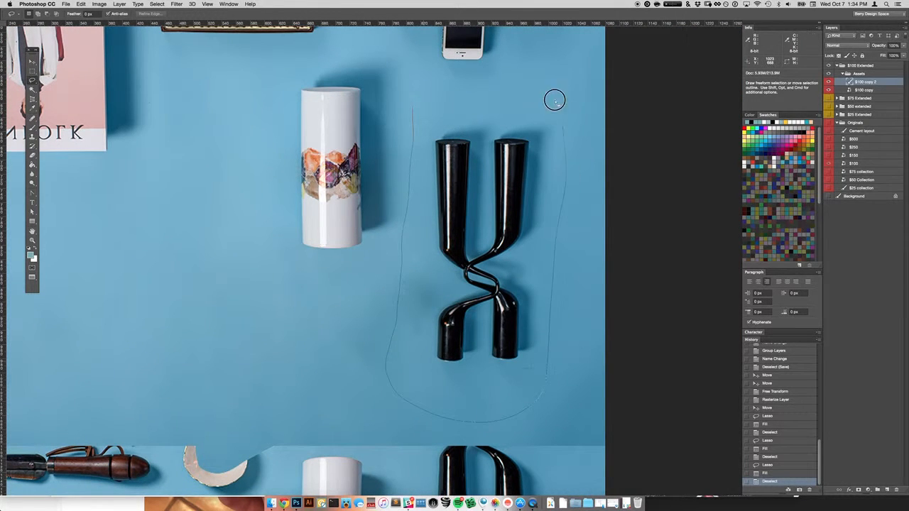
drag(555, 99, 413, 106)
key(shift+BackSpace)
key(Return)
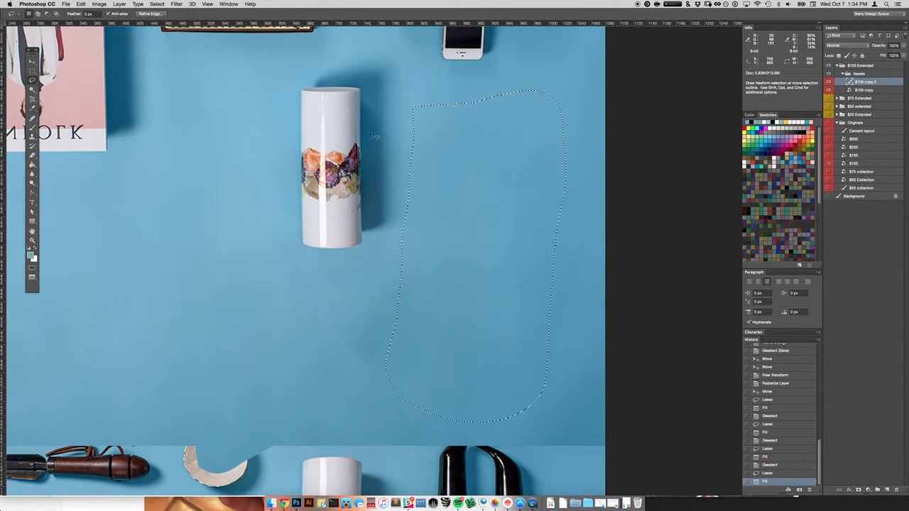
Step: Lasso the white patterned cylinder with its shadow, remove it with Content-Aware fill at 100% opacity, and deselect
scroll(421, 239, up, 4)
scroll(422, 239, left, 3)
mouse_move(361, 332)
mouse_down()
mouse_move(360, 349)
mouse_move(501, 338)
mouse_up()
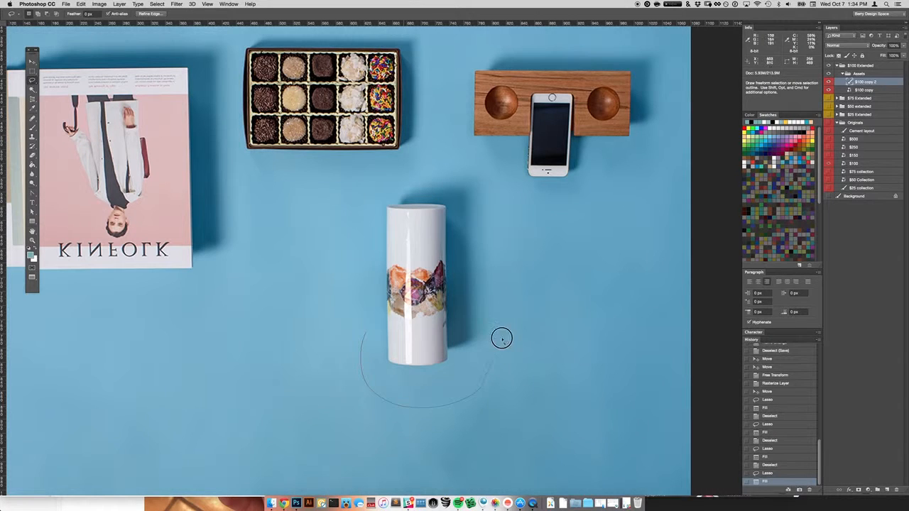
drag(368, 203, 345, 277)
key(shift+BackSpace)
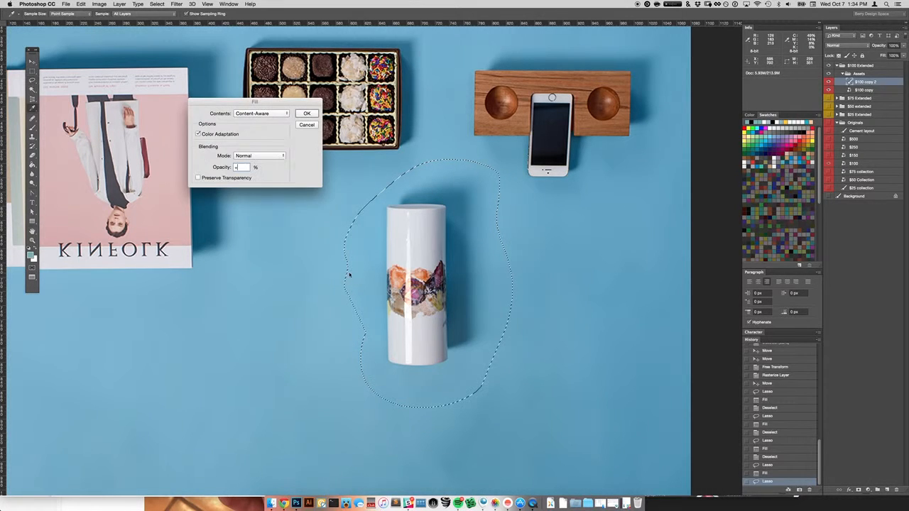
key(Return)
key(Return)
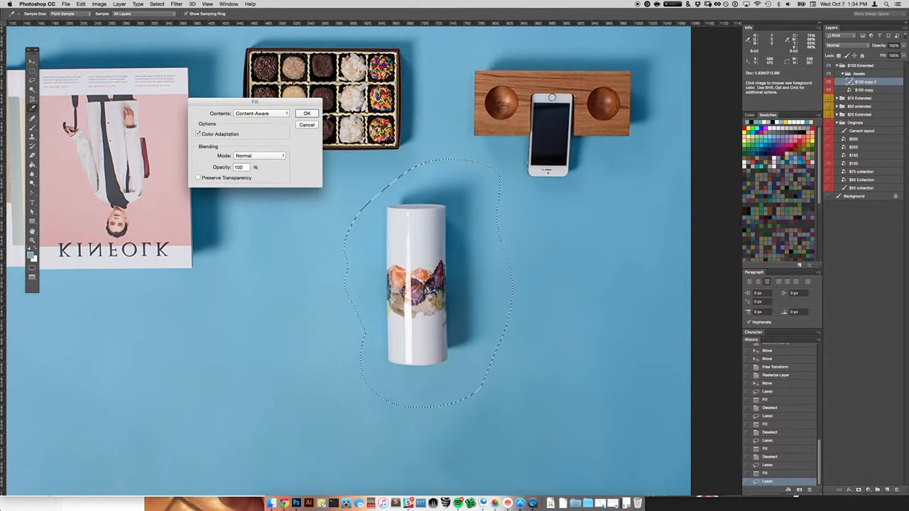
click(306, 114)
drag(392, 168, 504, 303)
key(ctrl+d)
Step: Outline the magazines and chocolate box together on the flipped layer and remove them with Content-Aware fill
mouse_move(345, 166)
mouse_down()
mouse_move(159, 176)
mouse_move(107, 213)
mouse_move(85, 244)
mouse_move(107, 441)
mouse_move(328, 443)
mouse_move(453, 390)
mouse_move(528, 324)
mouse_move(560, 252)
mouse_move(550, 162)
mouse_move(488, 146)
mouse_move(146, 163)
mouse_move(82, 213)
mouse_move(82, 268)
mouse_up()
key(shift+BackSpace)
key(Return)
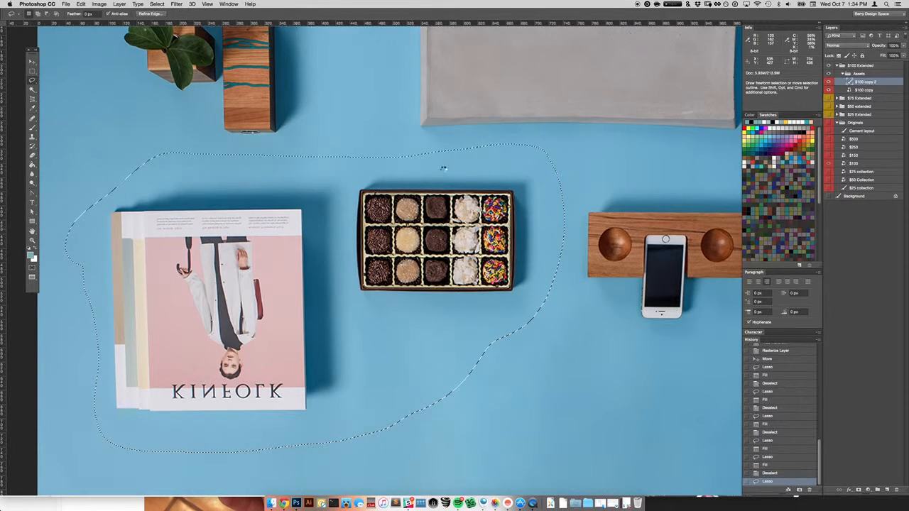
key(super+d)
Step: Select the wooden phone dock with the phone and its shadow and remove it using Content-Aware fill
mouse_move(578, 197)
mouse_down()
mouse_move(440, 179)
mouse_move(416, 320)
mouse_move(641, 296)
mouse_up()
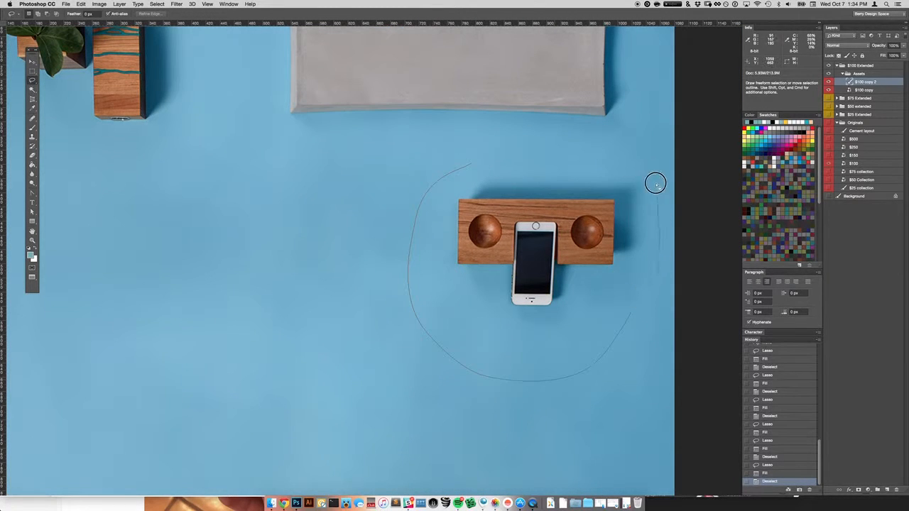
key(shift+BackSpace)
drag(508, 162, 523, 362)
key(Return)
Step: Lasso the grey rectangular tray on the flipped layer and replace it with background using Content-Aware fill
mouse_move(355, 198)
mouse_down()
mouse_move(290, 218)
mouse_move(267, 313)
mouse_move(296, 413)
mouse_move(490, 424)
mouse_move(632, 392)
mouse_up()
drag(662, 208, 547, 190)
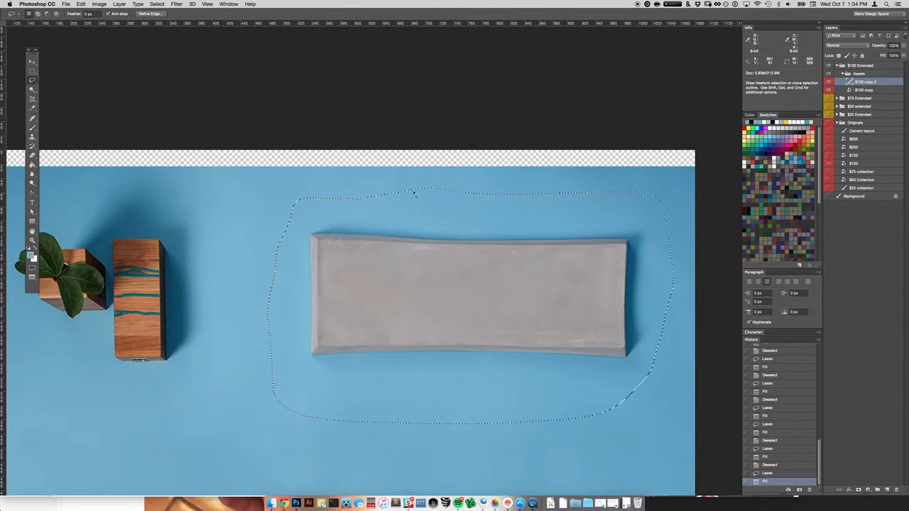
key(shift+BackSpace)
key(Return)
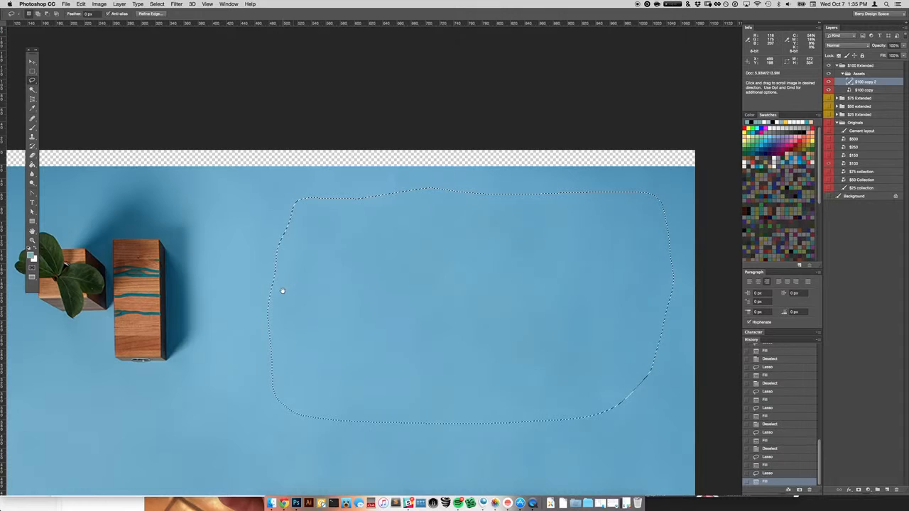
Step: Select the potted plant and wooden block together, remove them with Content-Aware fill, and clear the selection
drag(283, 294, 447, 254)
mouse_move(264, 345)
mouse_down()
mouse_move(376, 303)
mouse_move(363, 137)
mouse_move(302, 127)
mouse_move(210, 131)
mouse_move(135, 163)
mouse_up()
drag(242, 367, 254, 365)
key(shift+BackSpace)
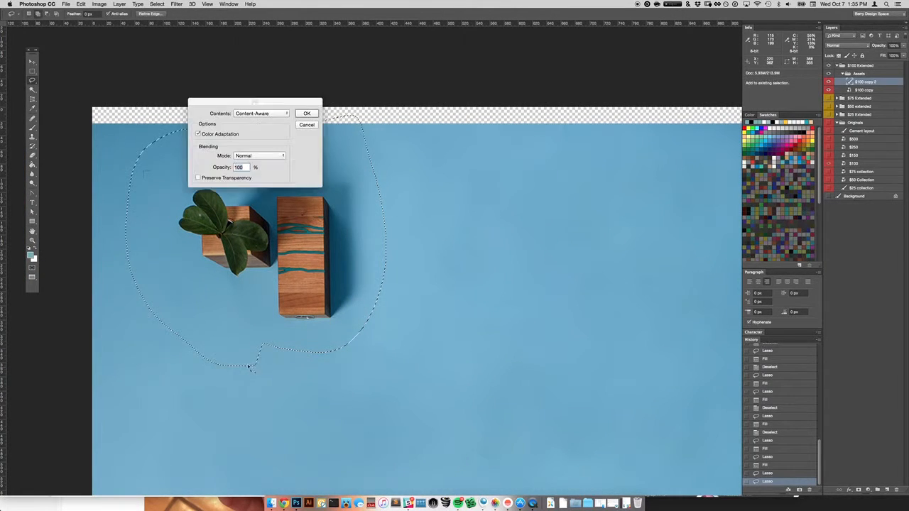
key(Return)
key(super+d)
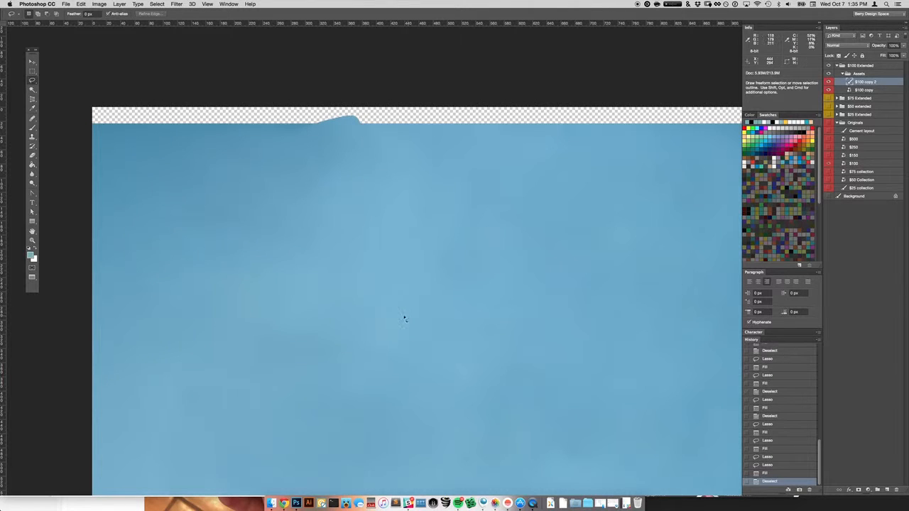
Step: Move the cleaned background layer up to cover the transparent strip and send it behind the original photo layer
key(super+minus)
key(super+minus)
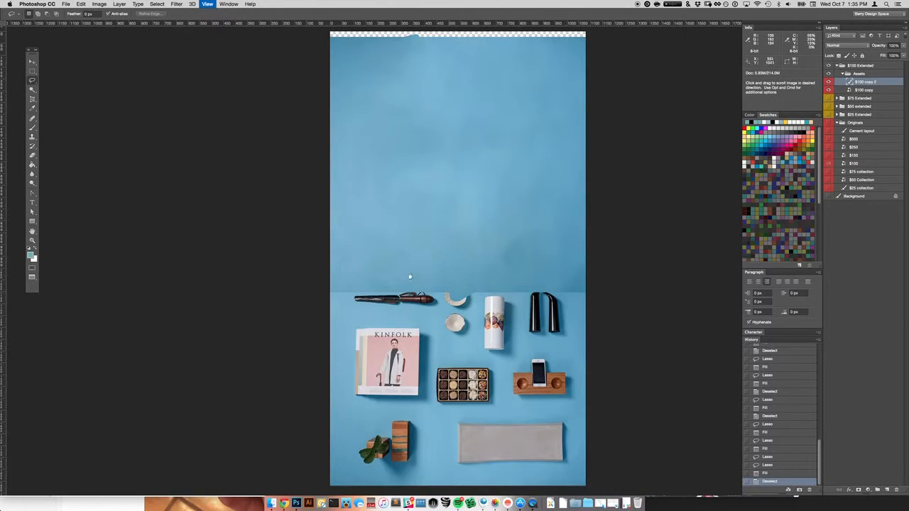
drag(409, 276, 401, 341)
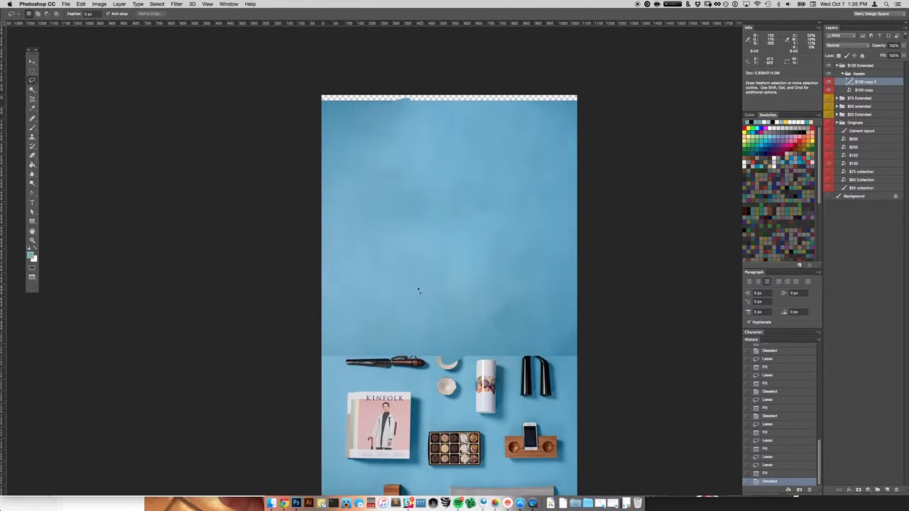
key(v)
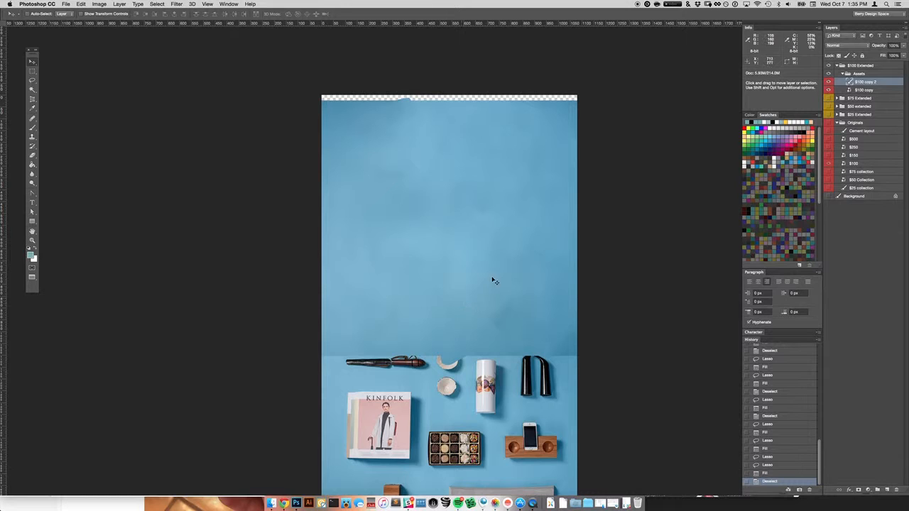
drag(439, 331, 436, 268)
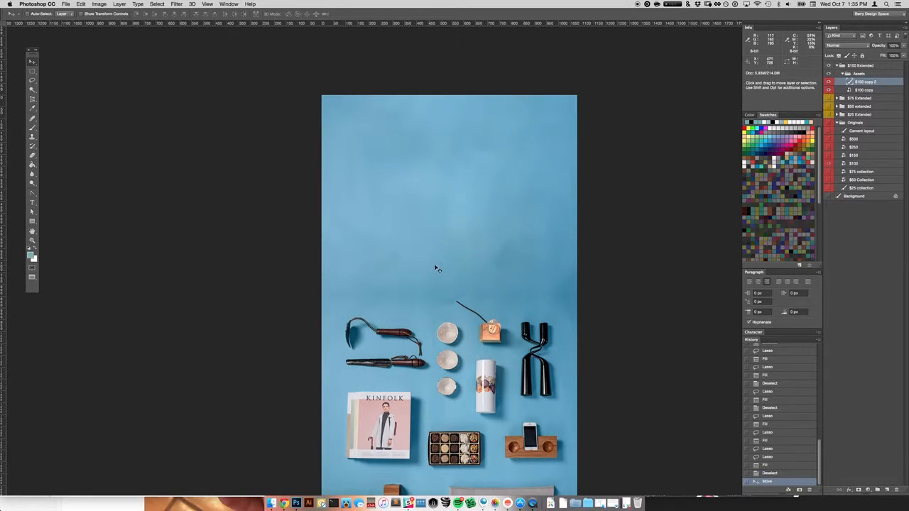
key(super+bracketleft)
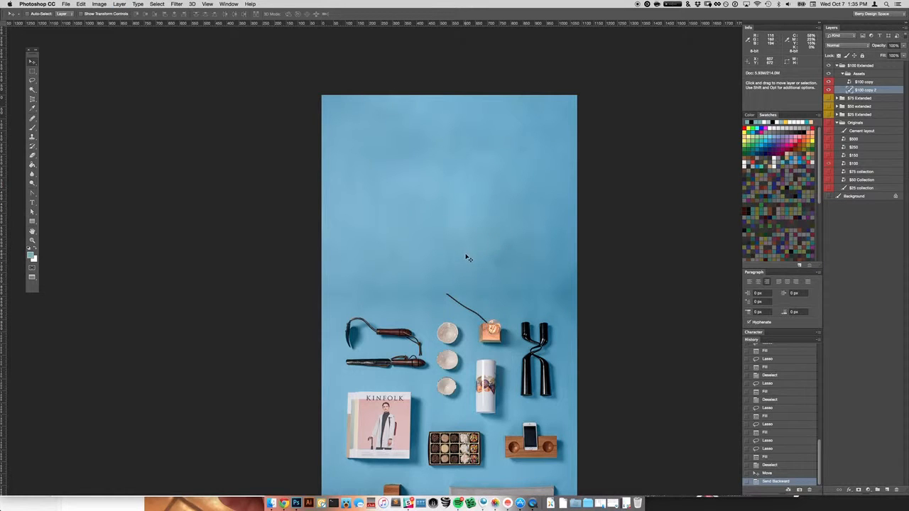
Step: Duplicate the Assets group inside the $100 Extended group
scroll(435, 330, down, 4)
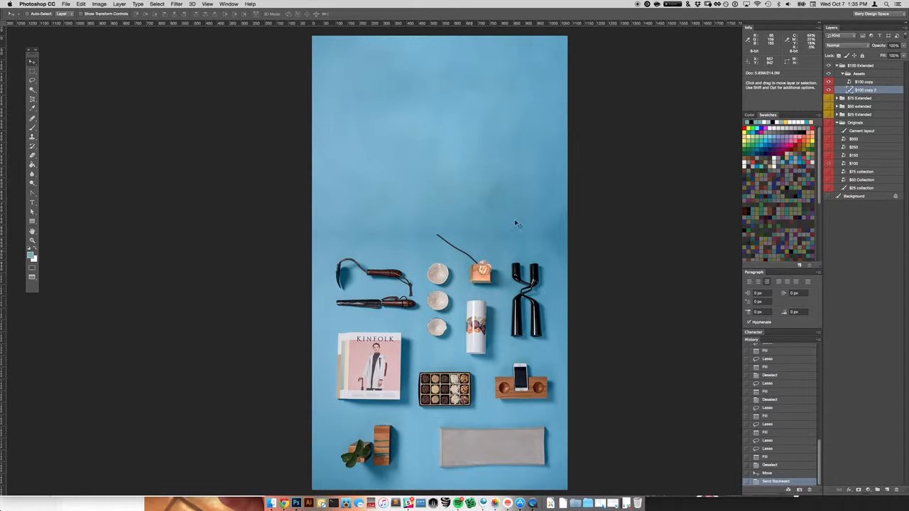
click(864, 74)
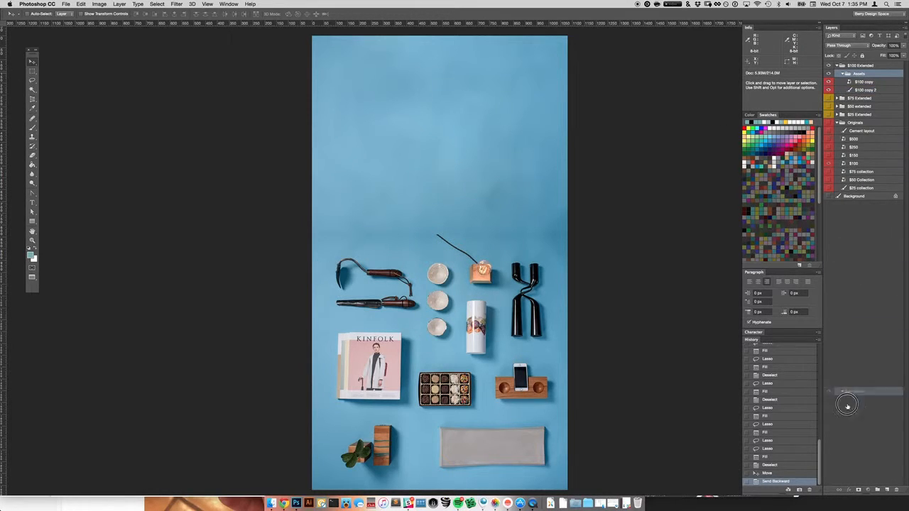
drag(887, 489, 888, 490)
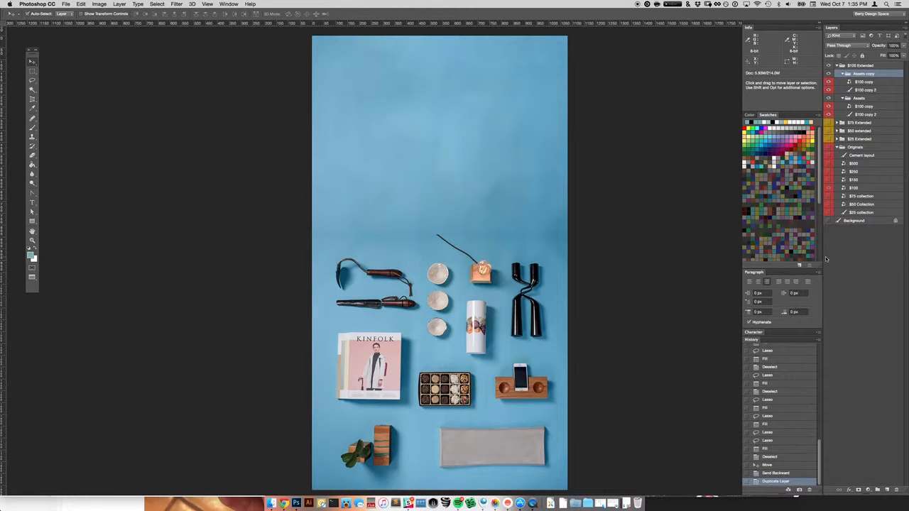
Step: Rename the duplicated group Assembly, hide the Assets group, and merge Assembly's two $100 layers into one
key(Return)
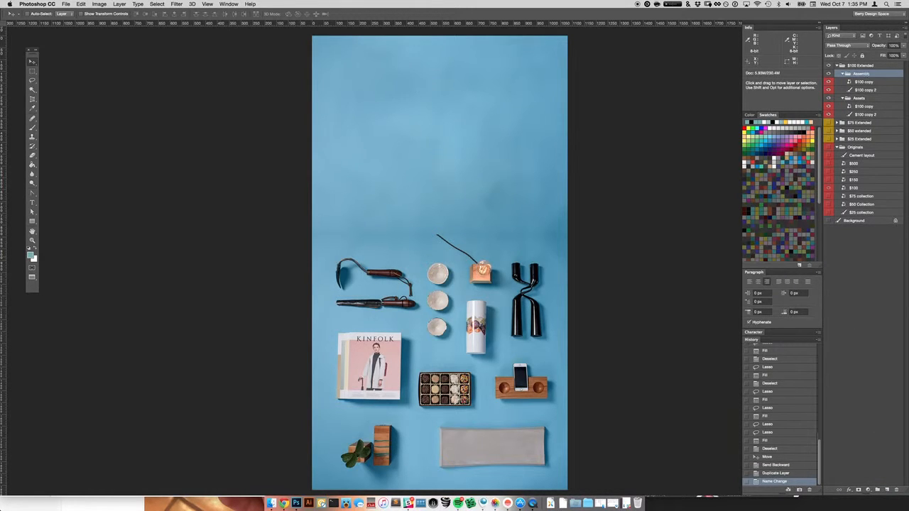
click(866, 80)
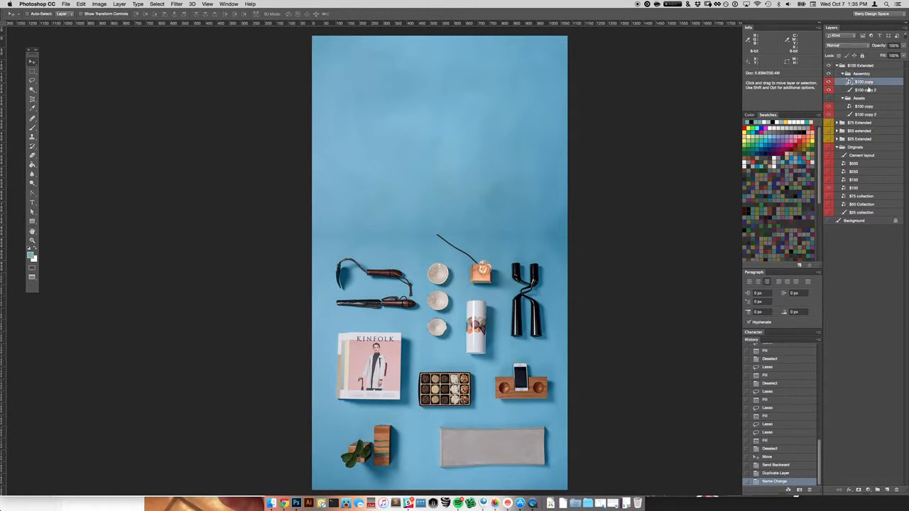
shift+click(865, 91)
key(super+e)
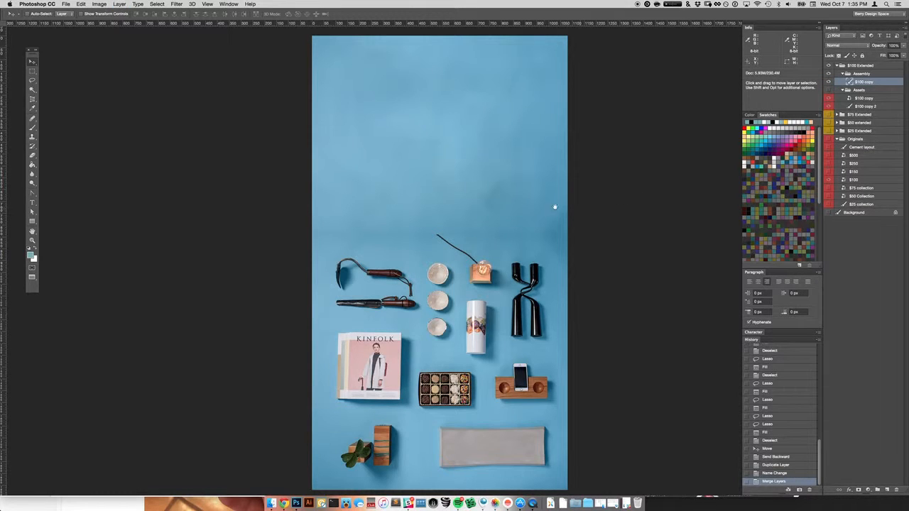
key(super+=)
key(super+=)
key(super+=)
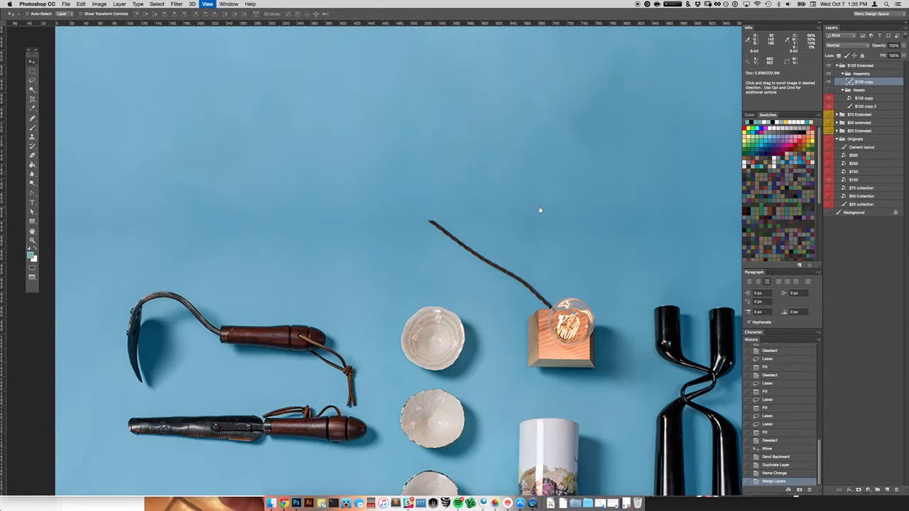
key(super+minus)
key(super+minus)
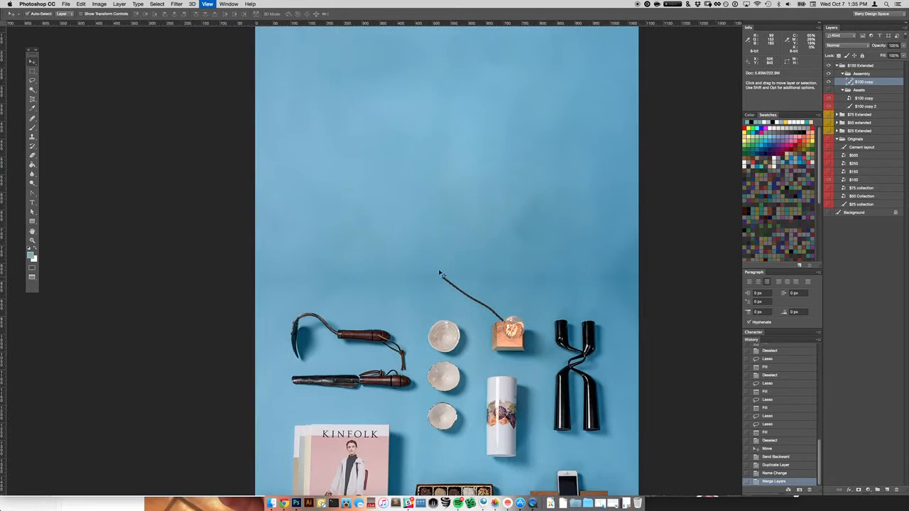
drag(439, 274, 420, 280)
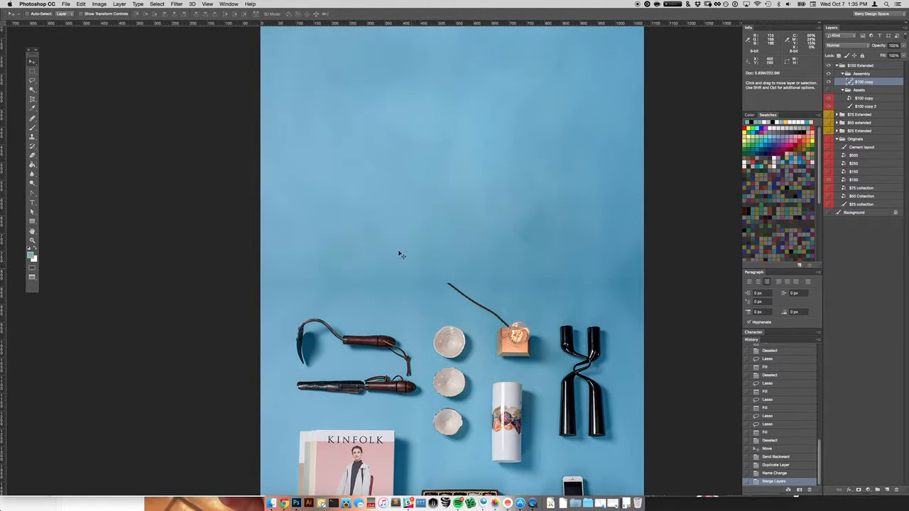
key(m)
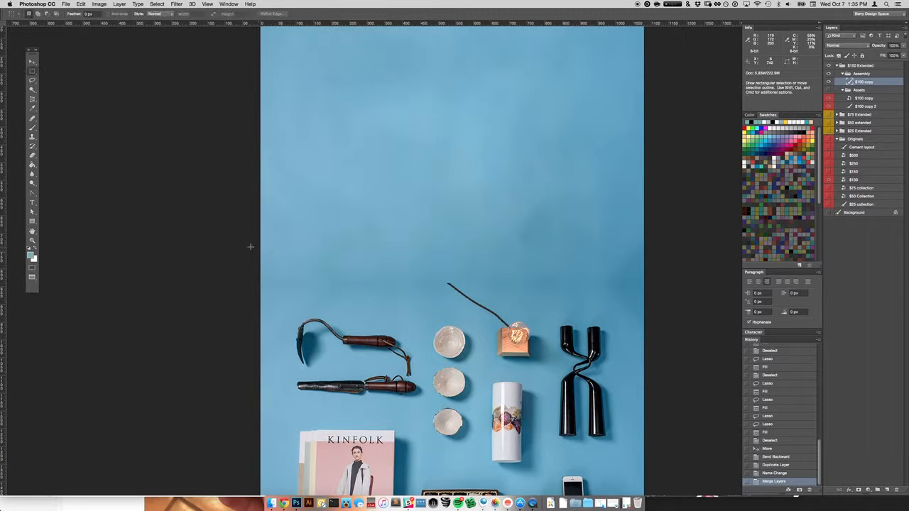
drag(248, 242, 651, 332)
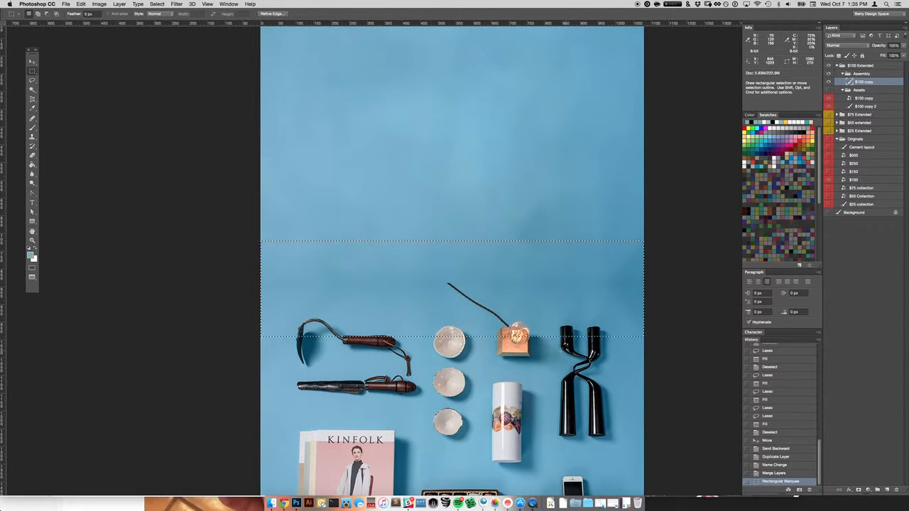
click(544, 358)
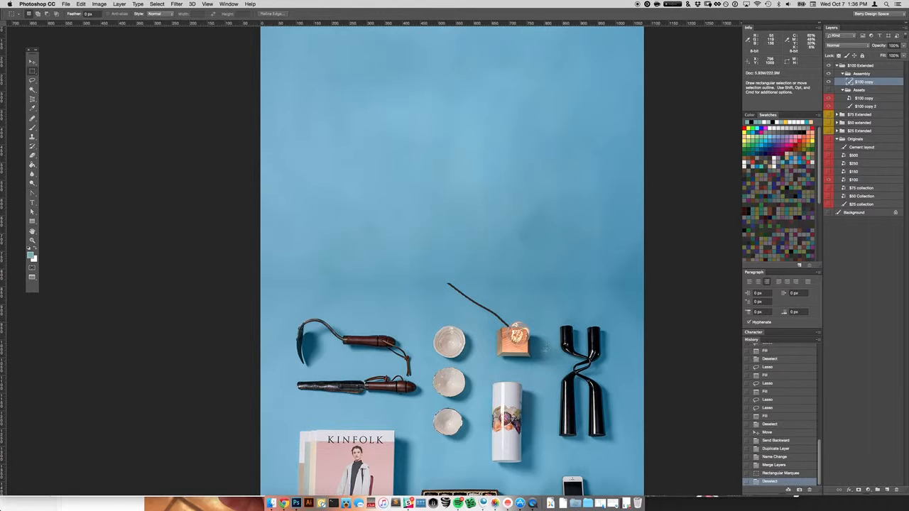
Step: Paint along the horizontal background seam above the products with the Healing Brush, sampling clean blue background above it
key(super+equal)
key(super+equal)
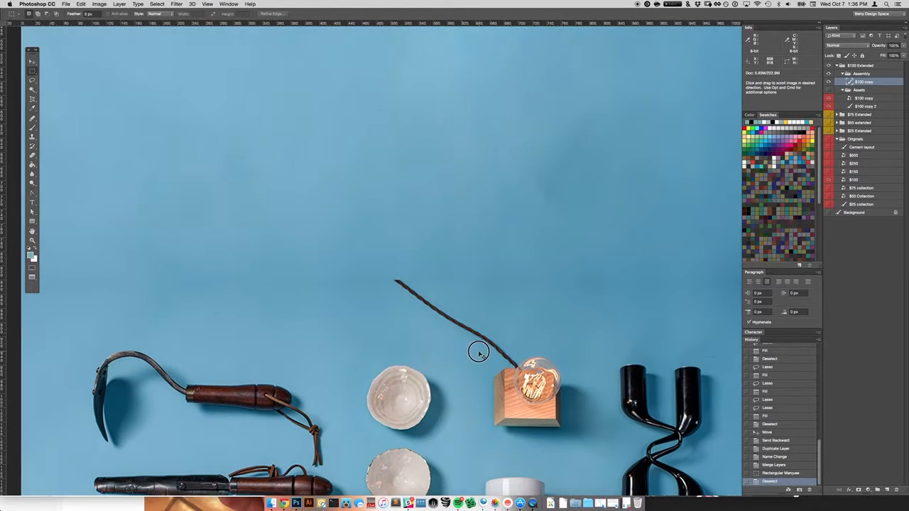
key(super+minus)
key(super+minus)
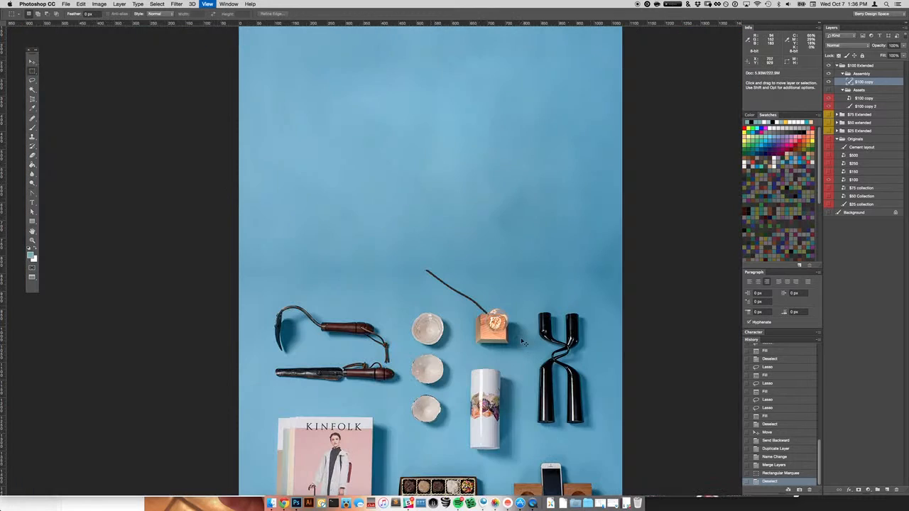
key(super+equal)
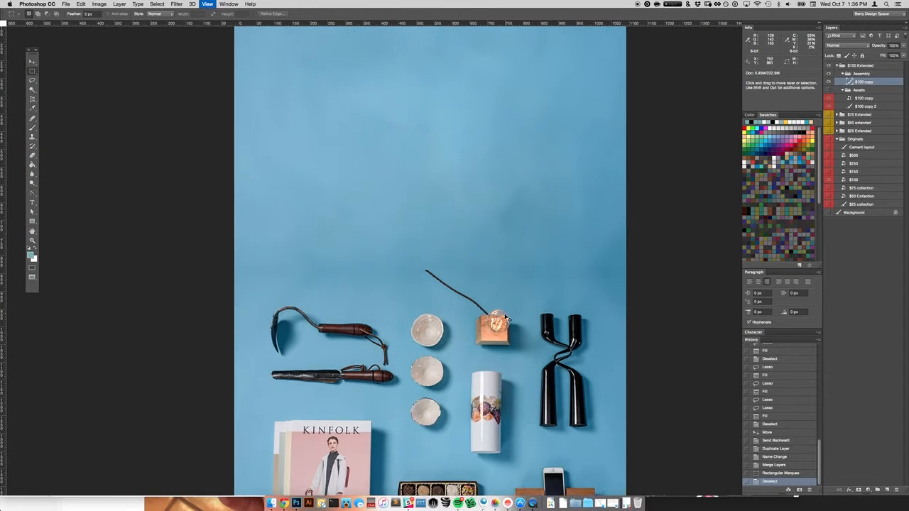
drag(412, 328, 486, 321)
key(super+minus)
key(super+minus)
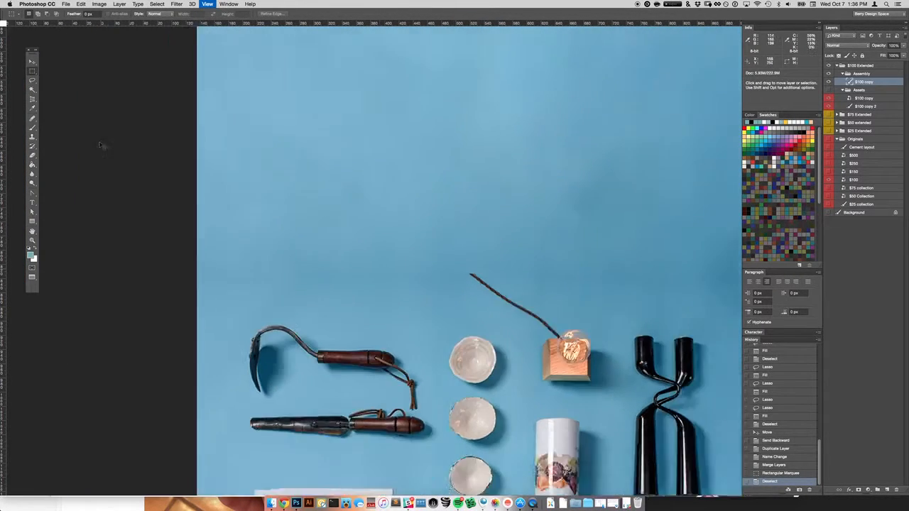
key(s)
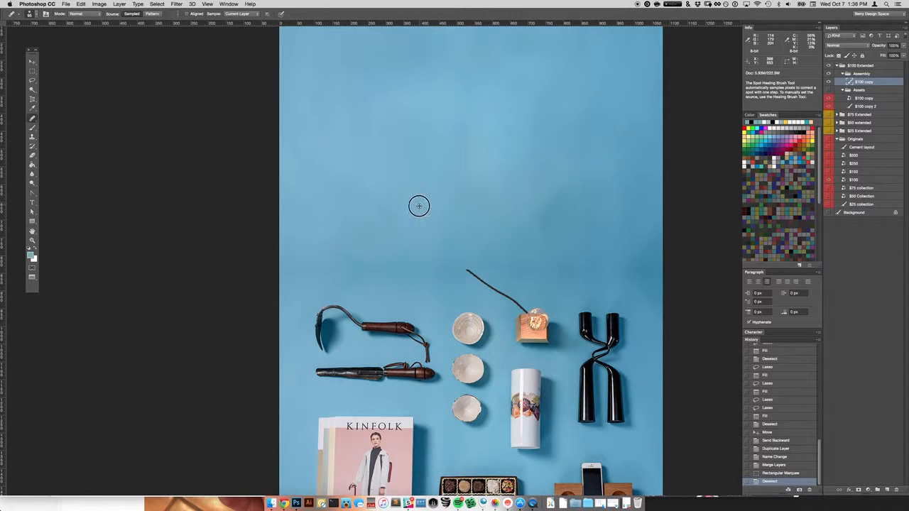
alt+click(418, 205)
drag(377, 264, 302, 268)
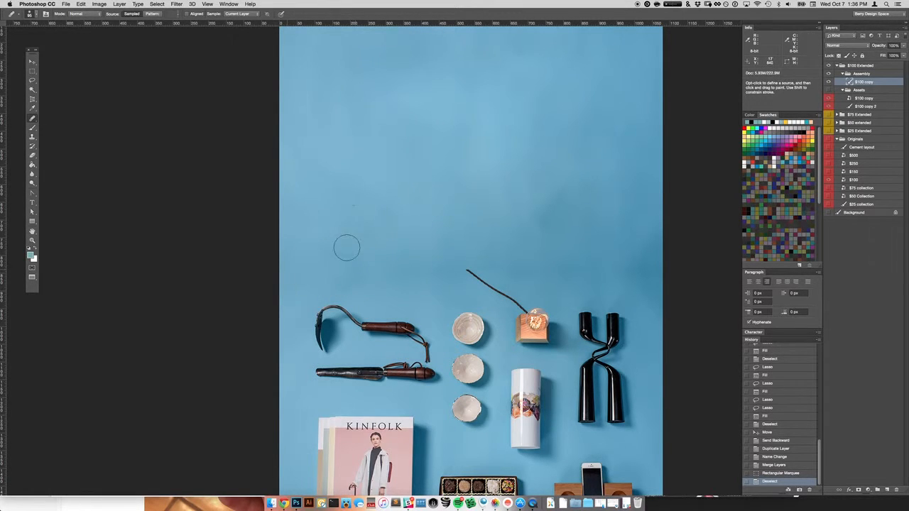
mouse_move(425, 271)
mouse_down()
mouse_move(649, 263)
mouse_move(597, 257)
mouse_move(597, 273)
mouse_up()
Step: Resample clean background and heal the uneven patches above the bowls and bulb, painting away most of the bulb's cord
alt+click(476, 230)
alt+click(561, 243)
alt+click(461, 205)
mouse_move(535, 204)
mouse_down()
mouse_move(542, 228)
mouse_move(567, 213)
mouse_move(548, 187)
mouse_up()
alt+click(448, 195)
drag(489, 278, 502, 284)
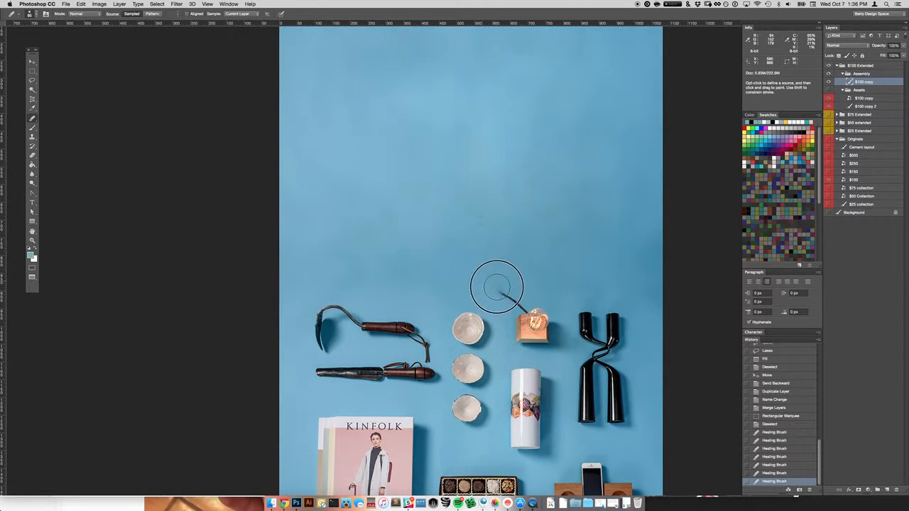
alt+click(463, 228)
click(521, 290)
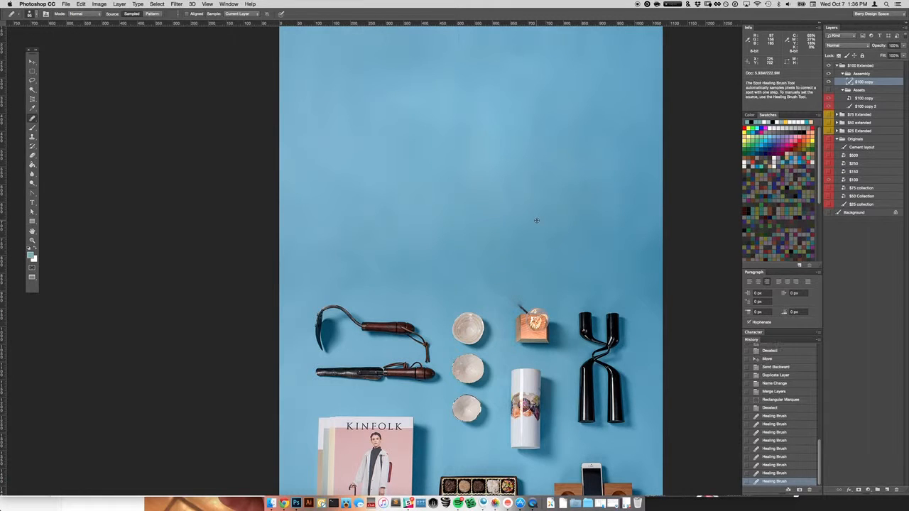
key(super+equal)
drag(533, 257, 446, 211)
key(super+equal)
drag(525, 284, 503, 260)
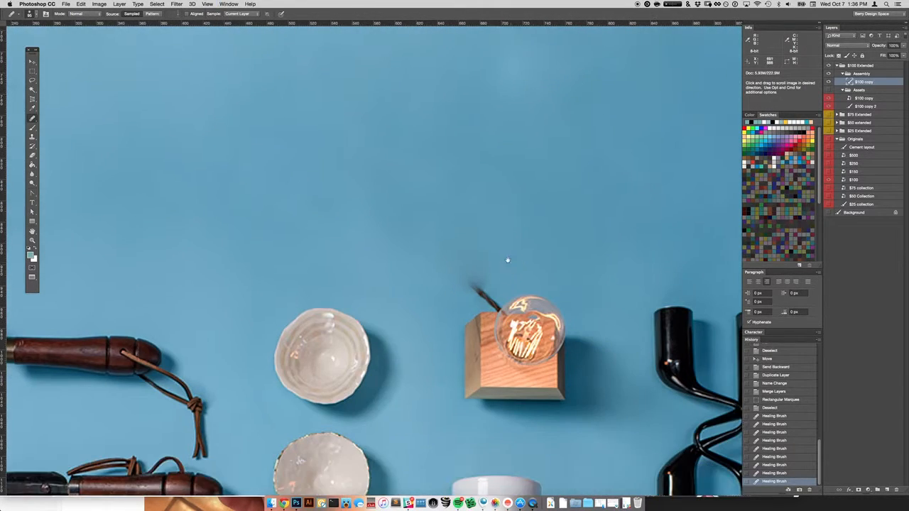
key(l)
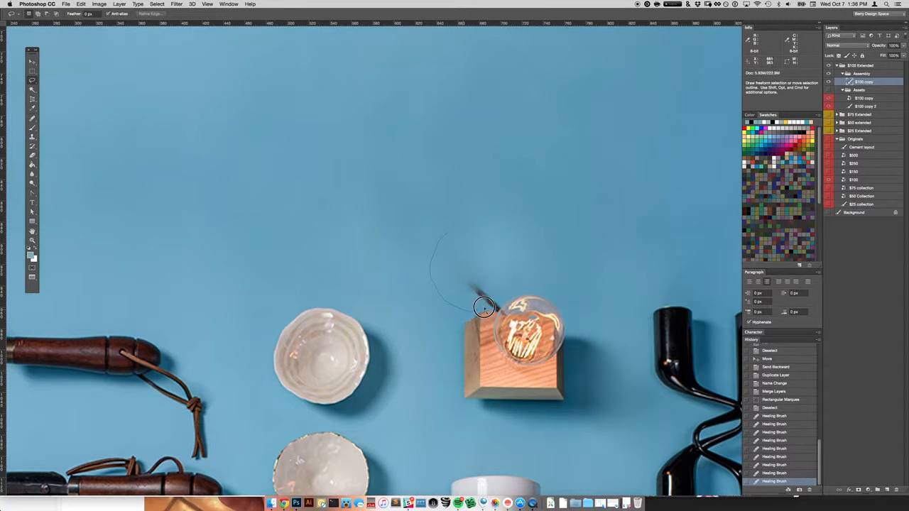
drag(507, 283, 477, 237)
key(shift+BackSpace)
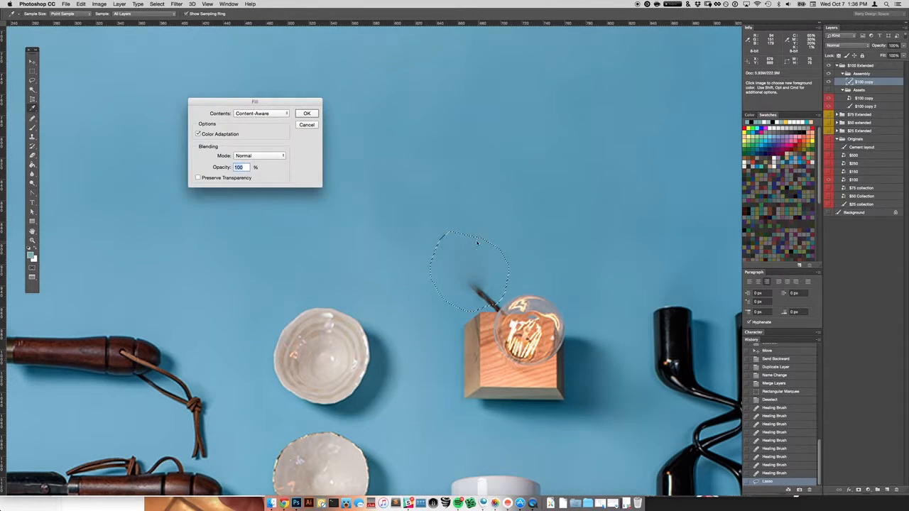
key(Return)
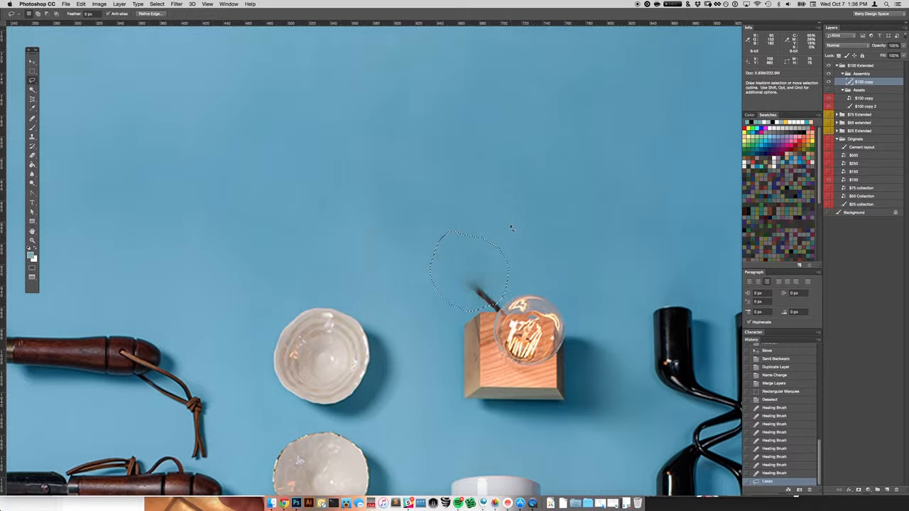
key(super+d)
Step: Clone nearby blue background over the smudged cord end above the bulb, using a soft Clone Stamp at 56% opacity
key(m)
click(34, 117)
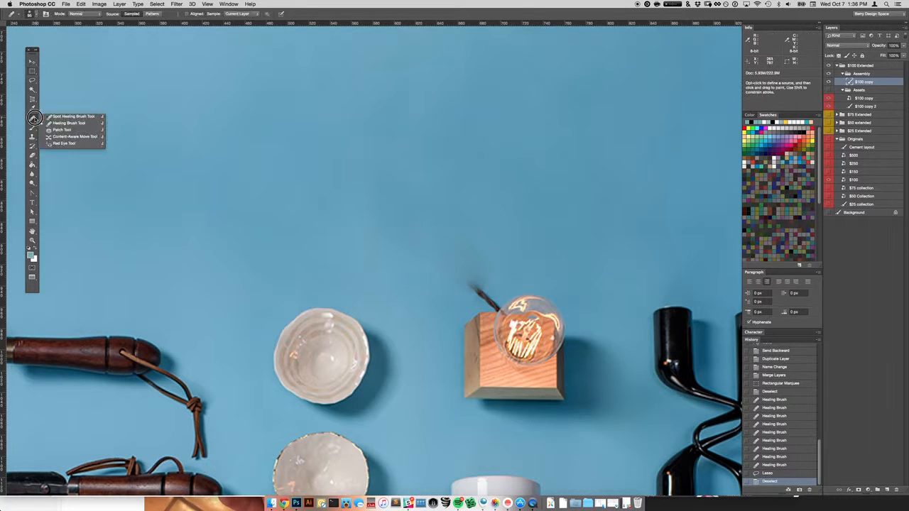
click(32, 140)
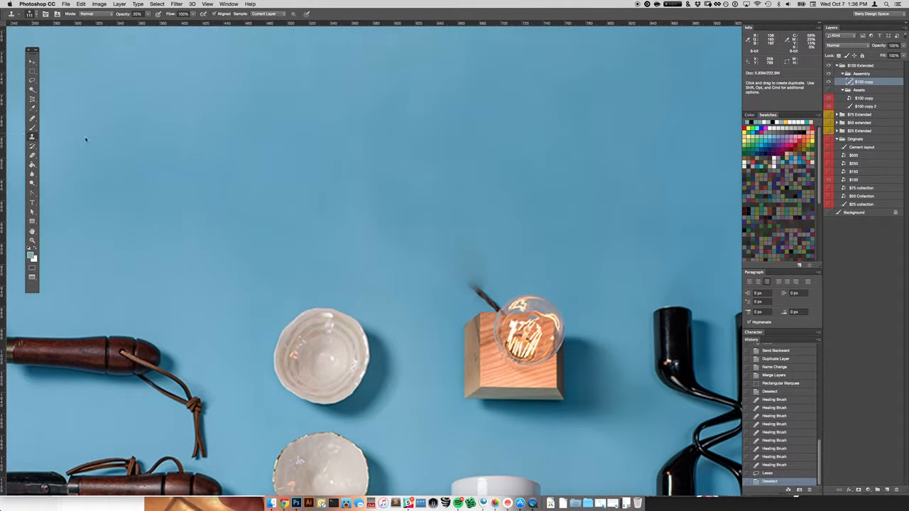
right_click(314, 201)
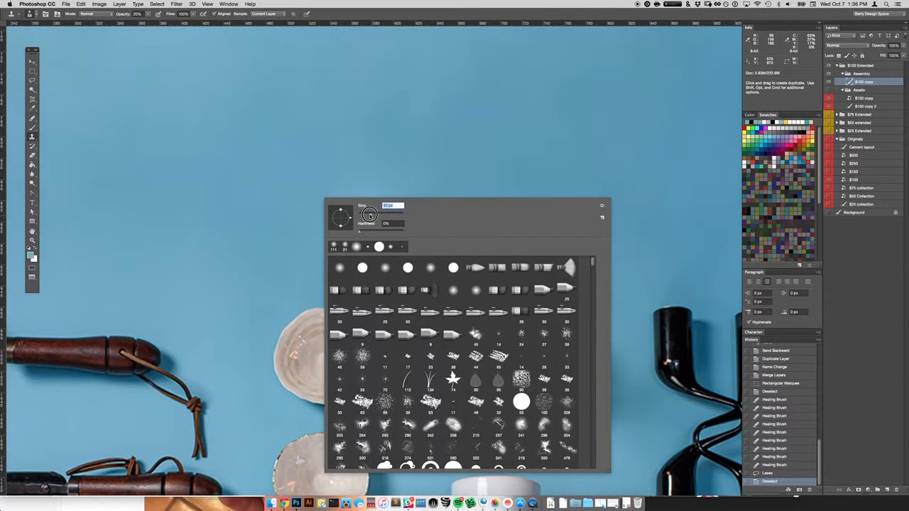
click(367, 167)
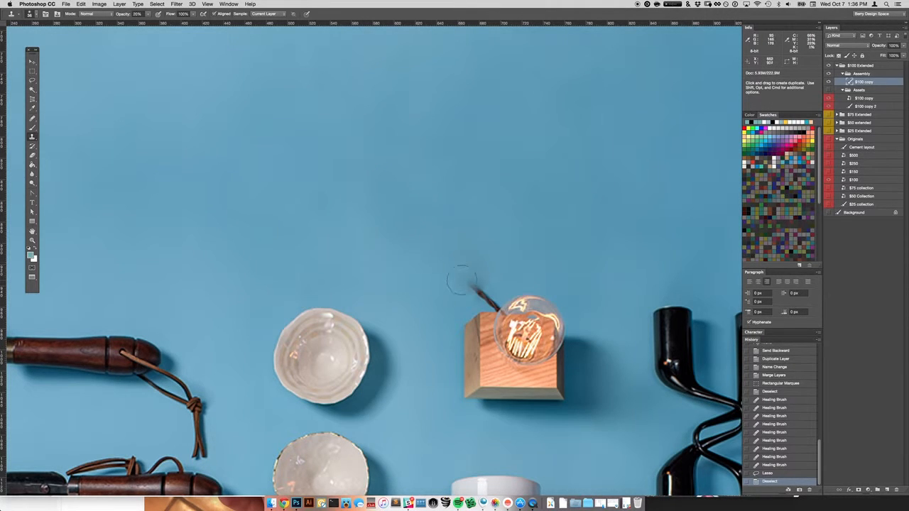
mouse_move(473, 274)
mouse_down()
mouse_move(464, 278)
mouse_move(478, 289)
mouse_move(472, 287)
mouse_move(485, 288)
mouse_up()
key(5)
key(6)
alt+click(532, 264)
click(458, 290)
alt+click(516, 260)
click(482, 282)
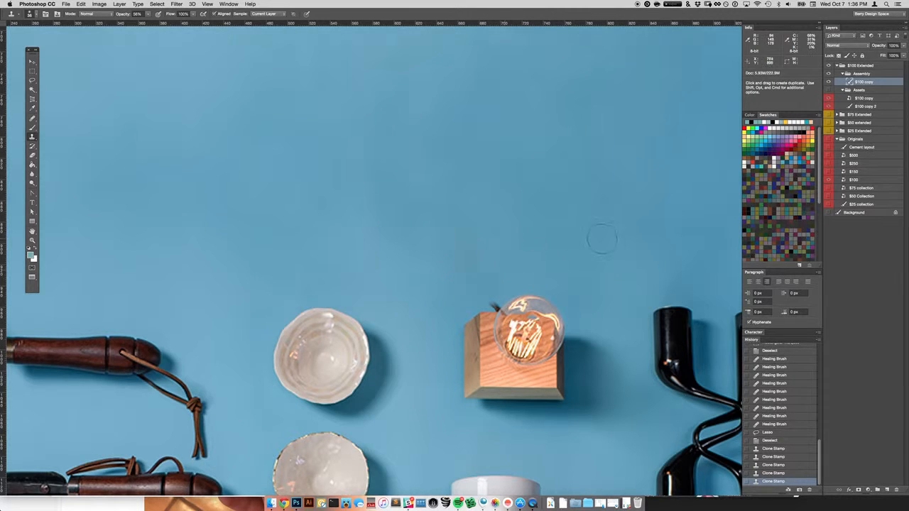
Step: Clone blue background over the dark cord stub beside the light bulb at 100% opacity
key(space)
key(super+minus)
key(super+minus)
key(super+minus)
key(super+minus)
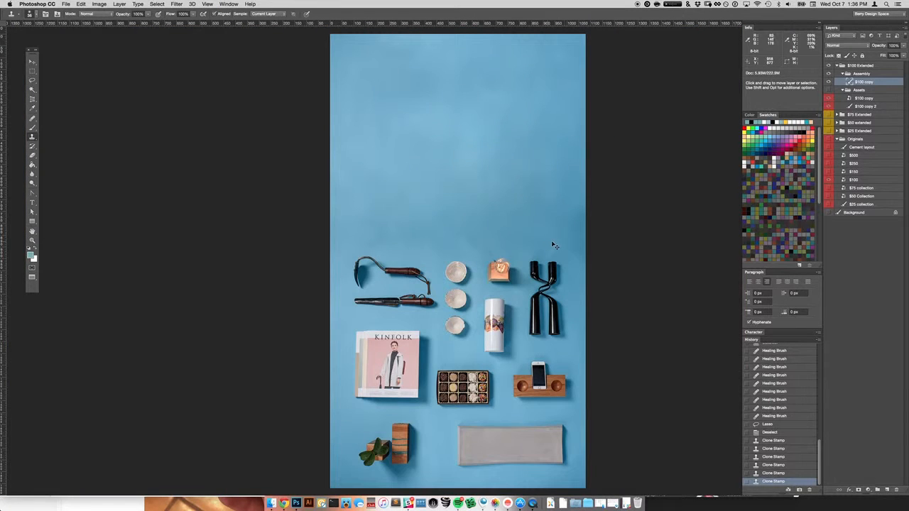
key(super+plus)
scroll(568, 239, up, 5)
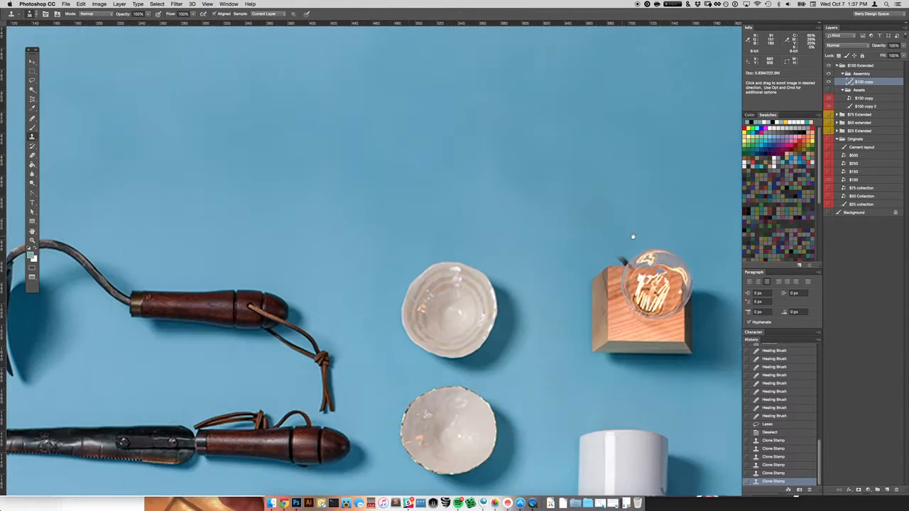
scroll(480, 256, up, 1)
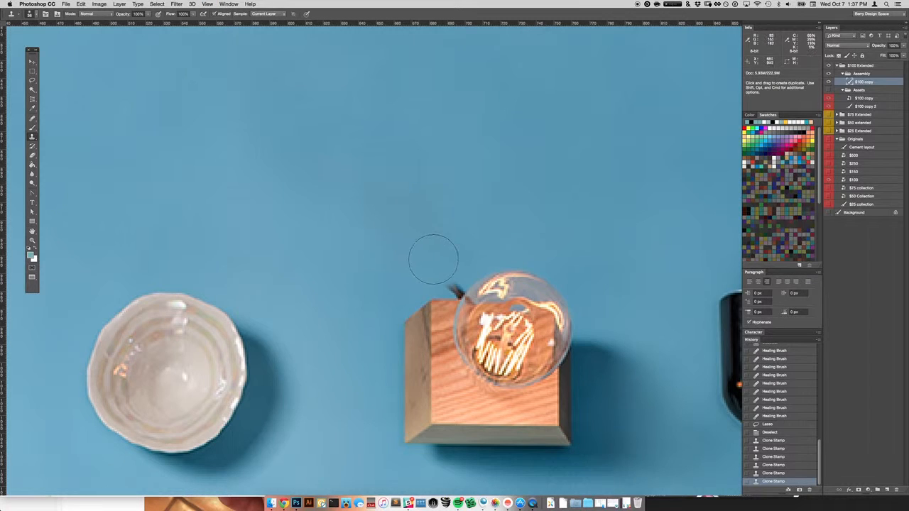
alt+click(380, 231)
click(442, 270)
click(448, 272)
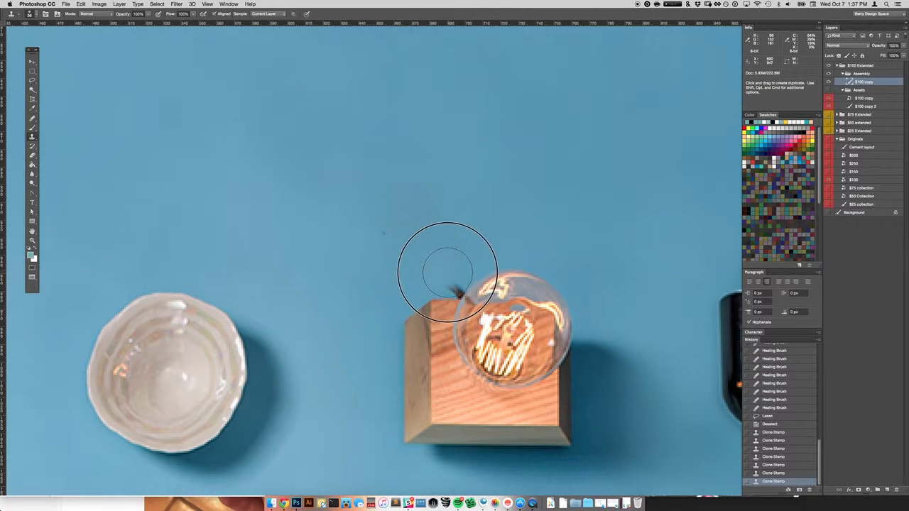
Step: Set the Clone Stamp brush to 87% hardness and reduce its size to 14 px
right_click(438, 261)
click(516, 248)
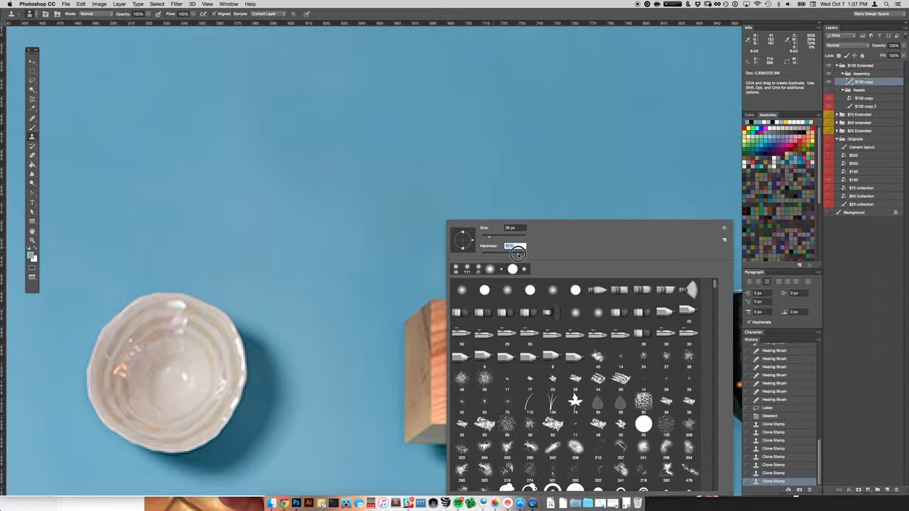
text(67)
key(Return)
right_click(452, 247)
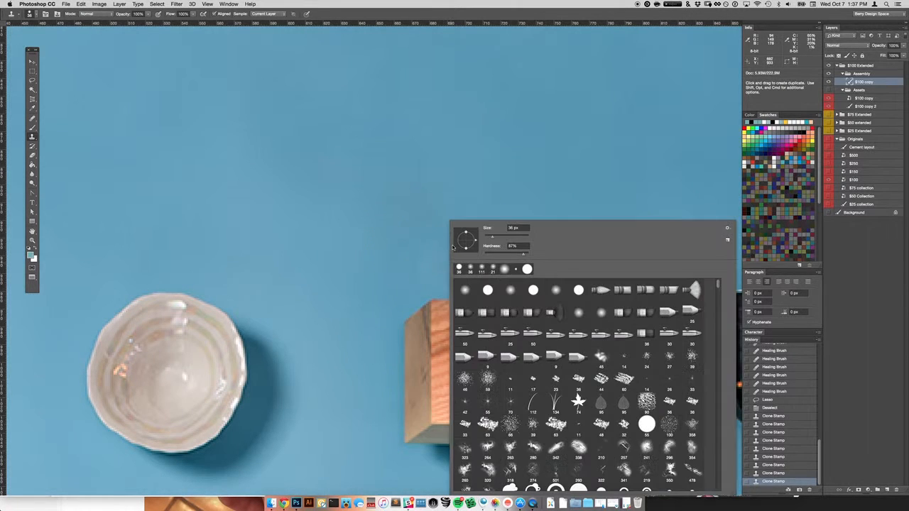
drag(493, 239, 489, 239)
key(Return)
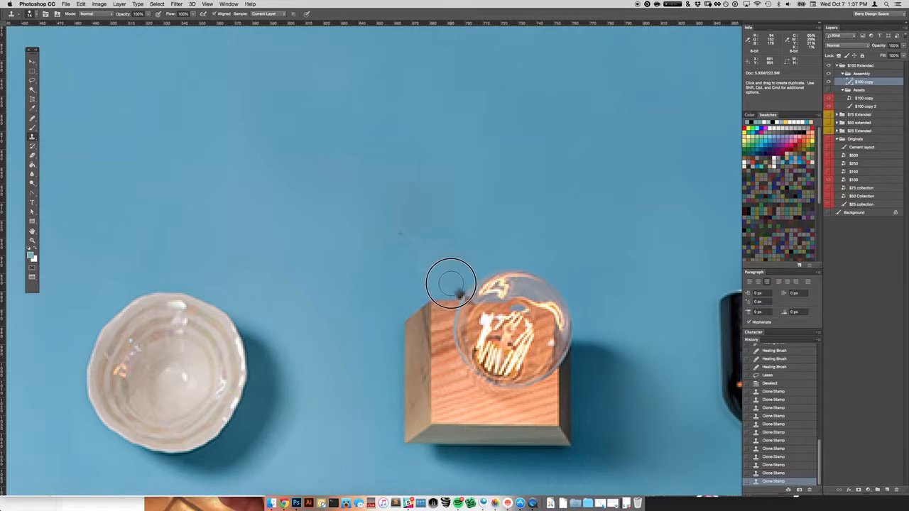
Step: Clone out the last cord remnant between the wooden block's upper edge and the glass bulb
drag(451, 283, 455, 284)
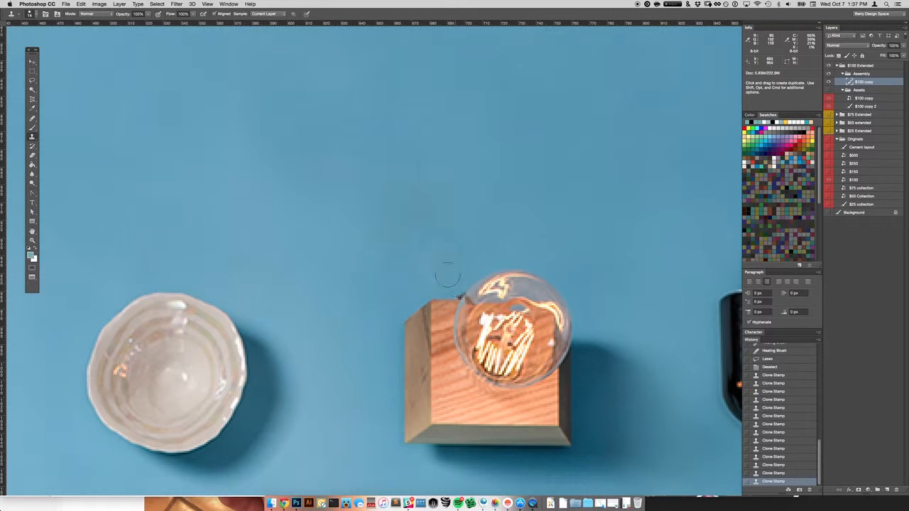
click(480, 212)
click(454, 287)
drag(454, 281, 456, 291)
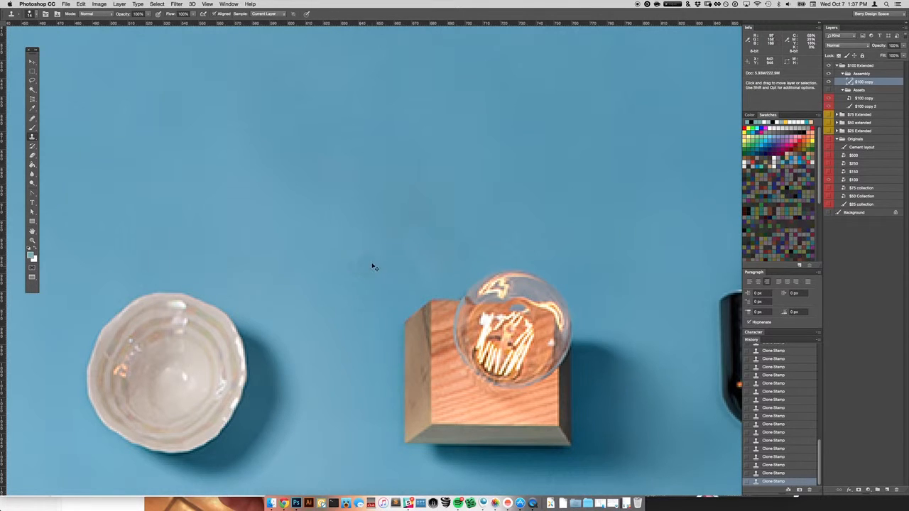
Step: Switch to the Healing Brush and reduce its size for retouching the background above the light bulb
scroll(372, 263, down, 10)
key(super+0)
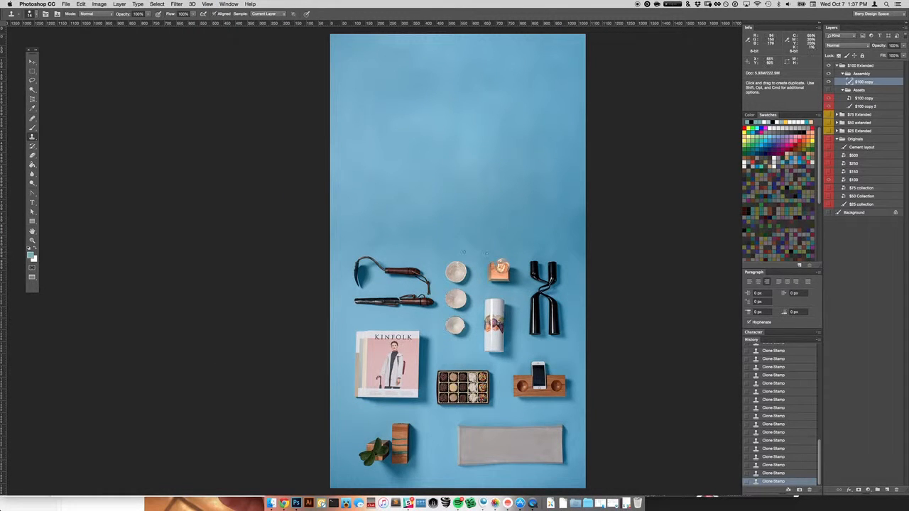
key(super+plus)
key(super+plus)
key(super+plus)
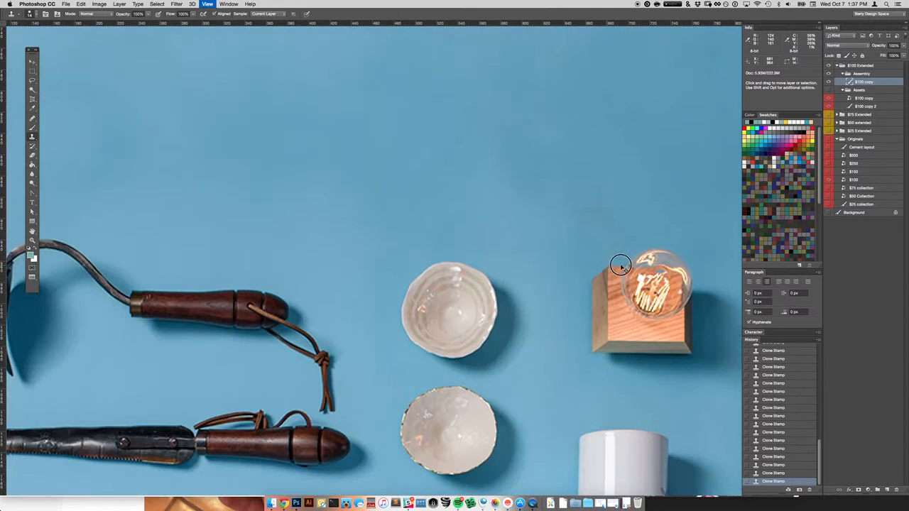
key(super+plus)
drag(485, 291, 396, 298)
click(32, 120)
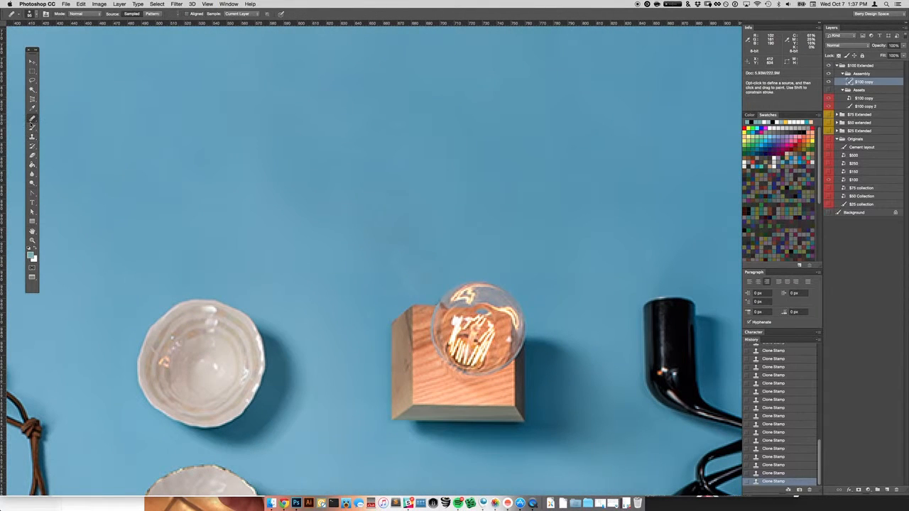
right_click(477, 183)
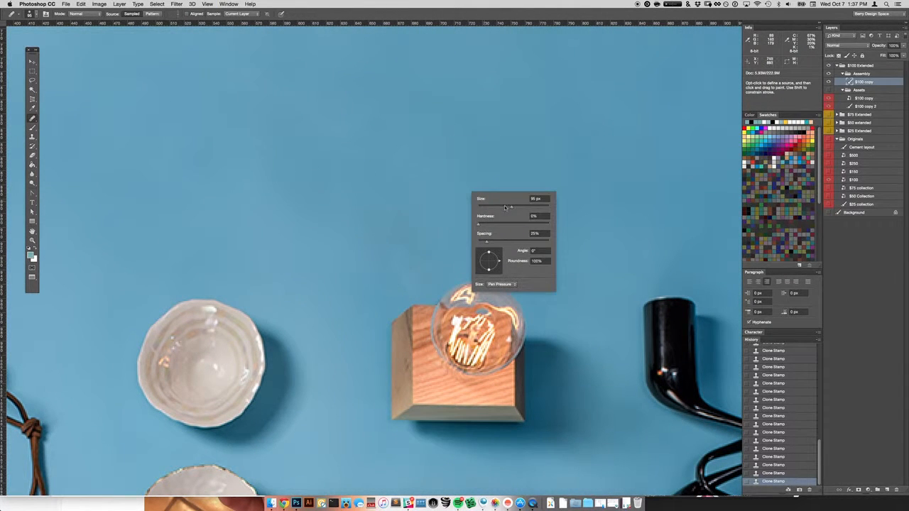
drag(495, 207, 491, 207)
Step: Heal the smudged blue background above the wooden block and light bulb with clean background sampled nearby
click(390, 227)
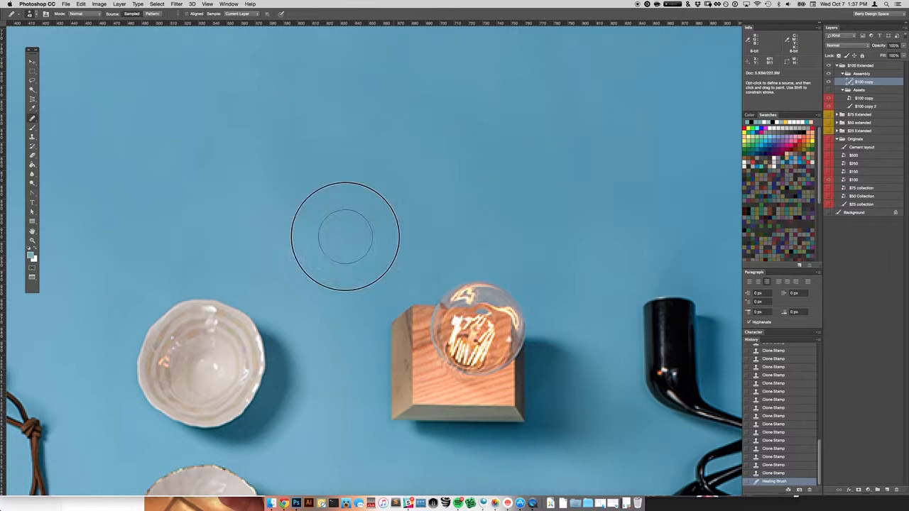
drag(404, 251, 344, 202)
alt+click(564, 179)
mouse_move(473, 249)
mouse_down()
mouse_move(396, 232)
mouse_move(285, 164)
mouse_up()
key(super+minus)
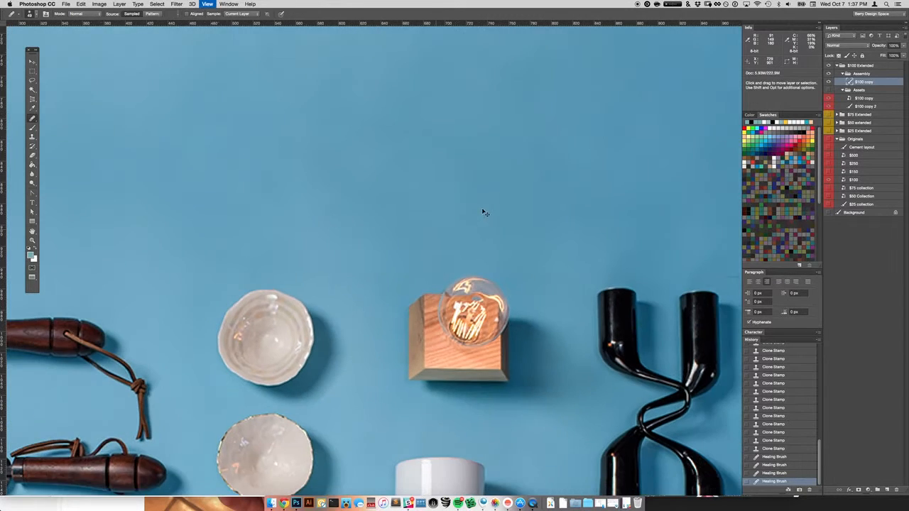
key(super+minus)
key(super+minus)
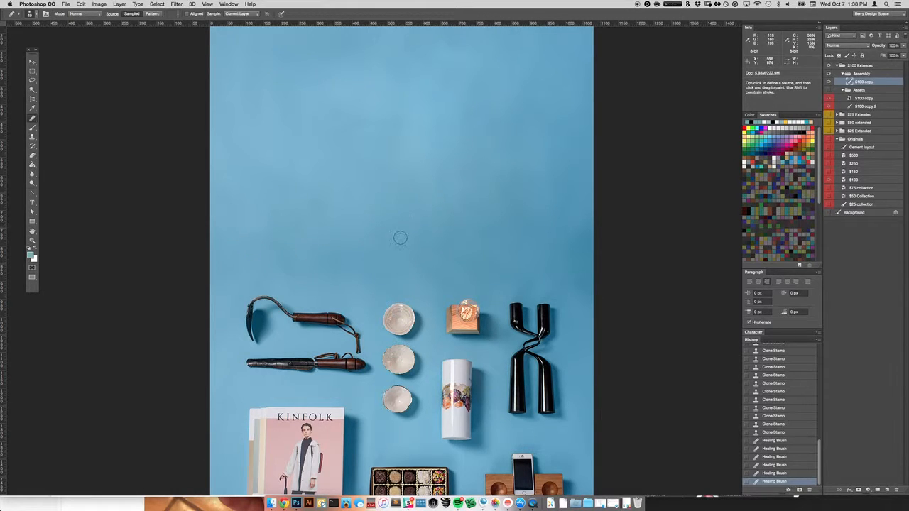
key(super+equal)
key(super+equal)
key(super+equal)
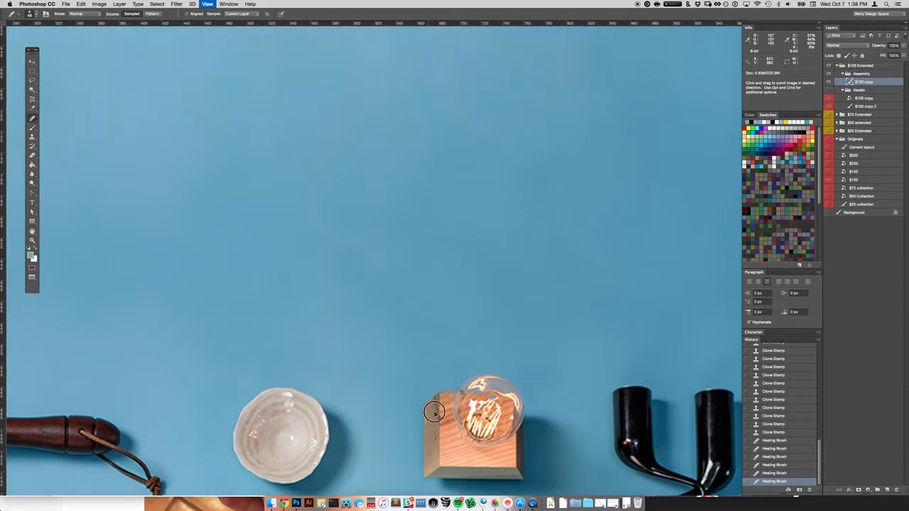
drag(433, 414, 447, 193)
key(super+equal)
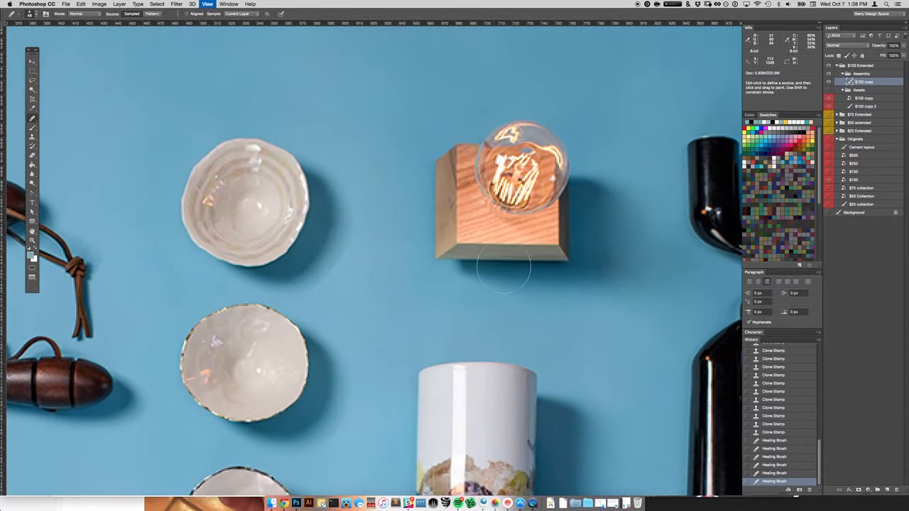
key(m)
drag(428, 290, 495, 352)
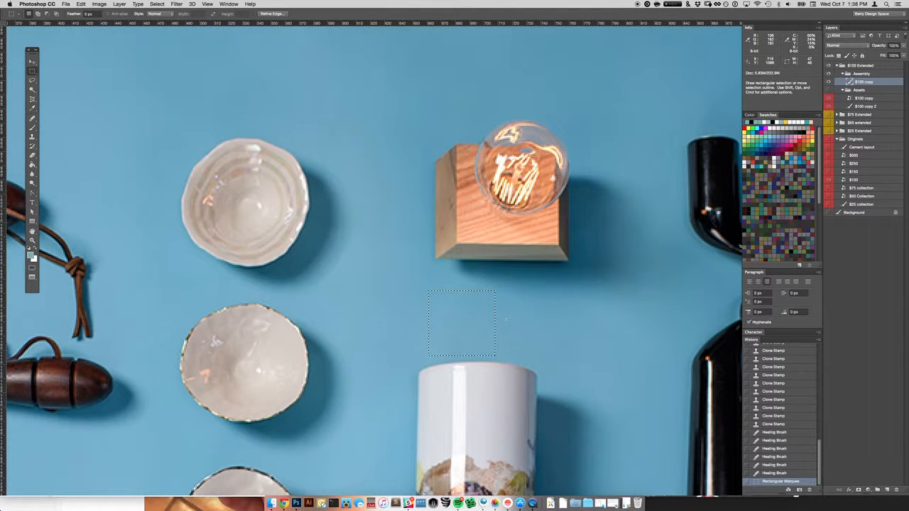
key(super+d)
Step: Try to patch the blotchy upper background with a pasted copy of the full-width strip just above the products, and delete the pasted layer
scroll(483, 324, right, 2)
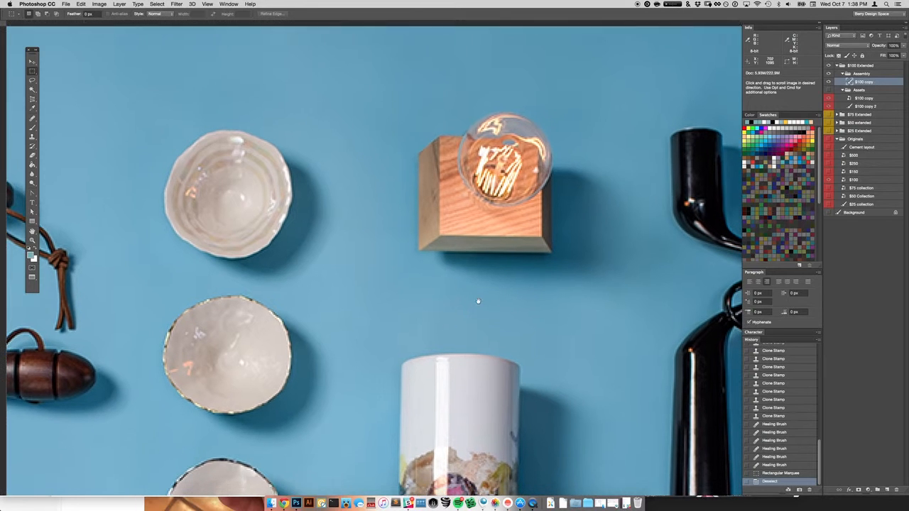
scroll(470, 316, down, 6)
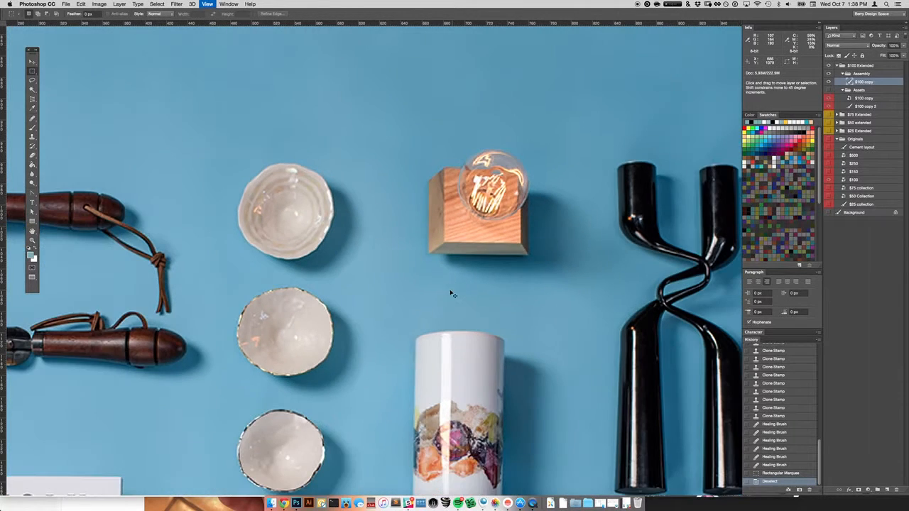
scroll(413, 397, up, 6)
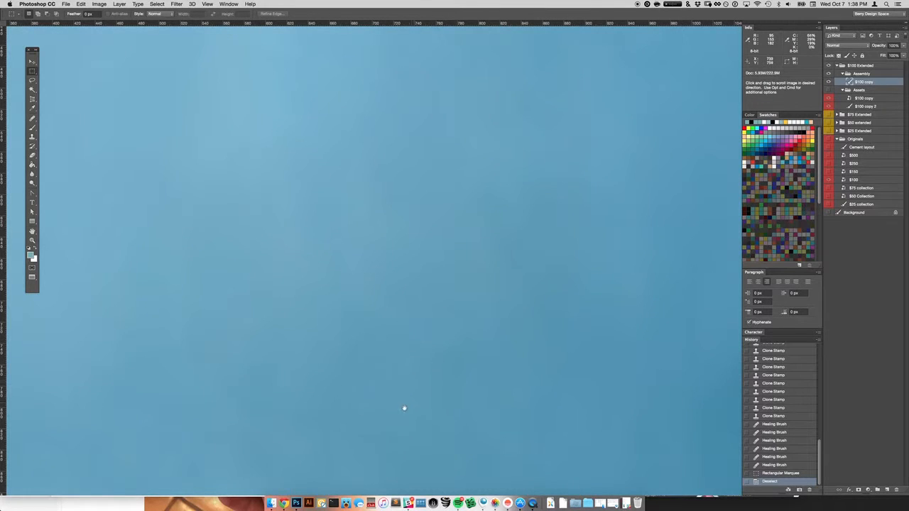
drag(402, 410, 439, 283)
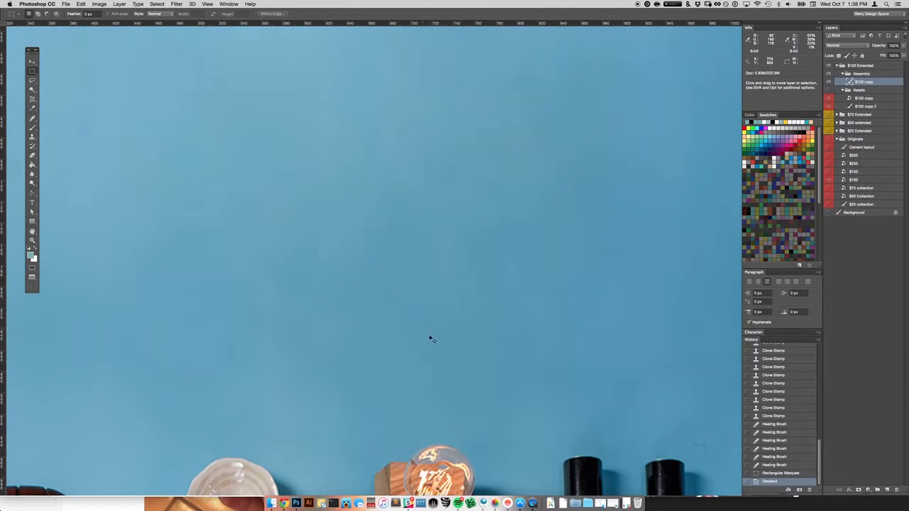
key(super+minus)
key(super+minus)
drag(443, 271, 479, 290)
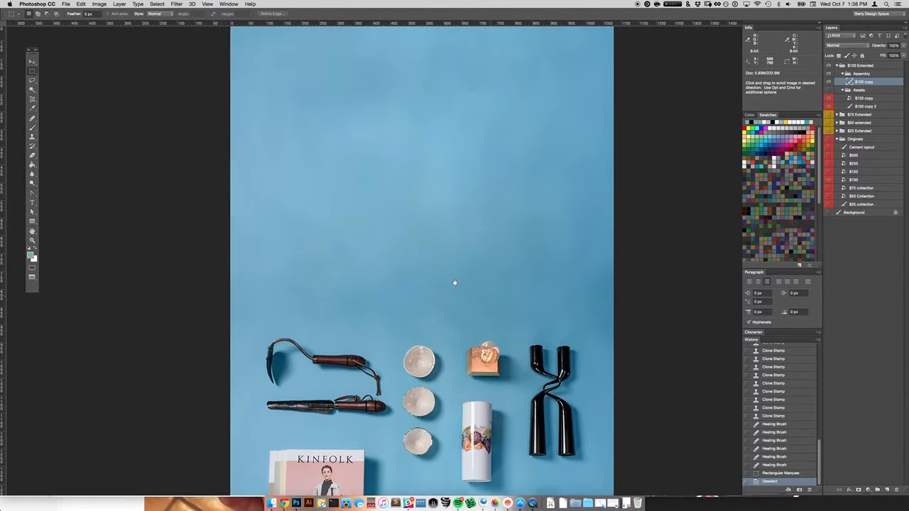
drag(208, 301, 619, 331)
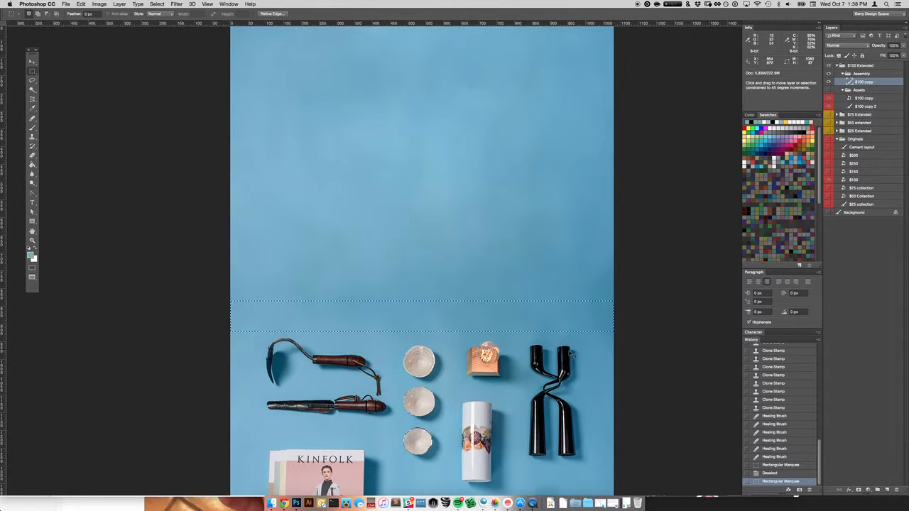
key(super+c)
key(super+v)
key(v)
drag(477, 321, 463, 211)
key(BackSpace)
drag(441, 363, 440, 304)
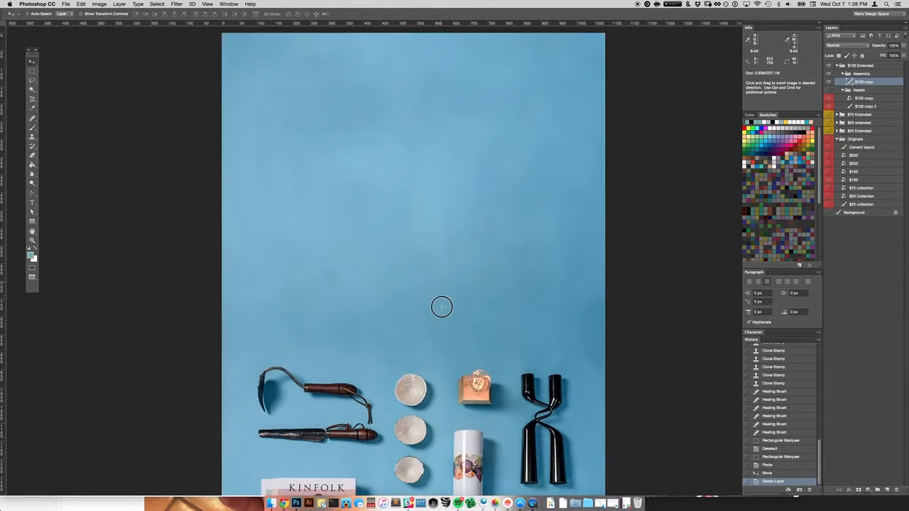
Step: Create a new layer above $100 copy and select the upper background using a Quick Mask gradient that fades out just above the products
click(885, 489)
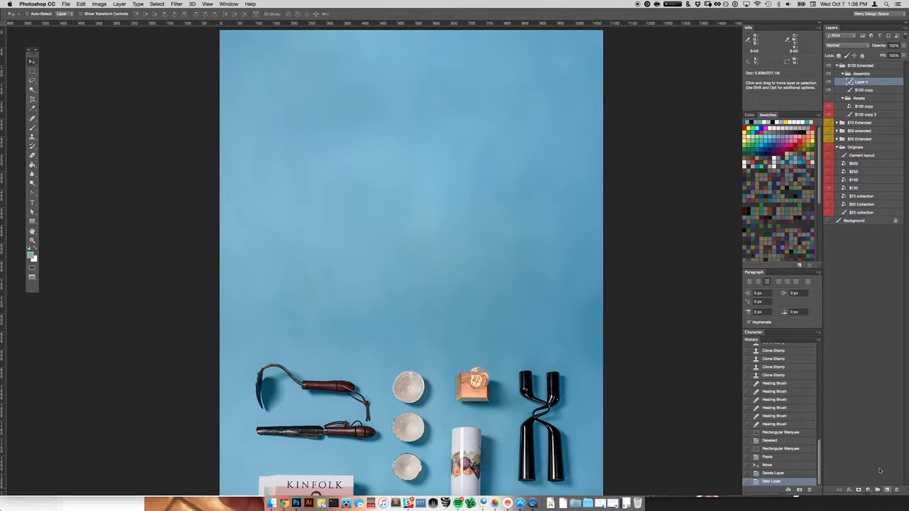
drag(422, 223, 411, 249)
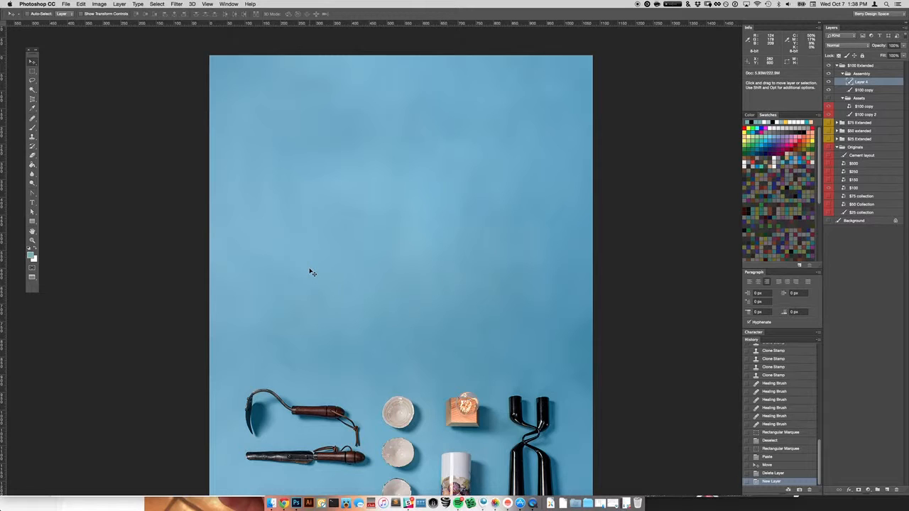
key(q)
key(g)
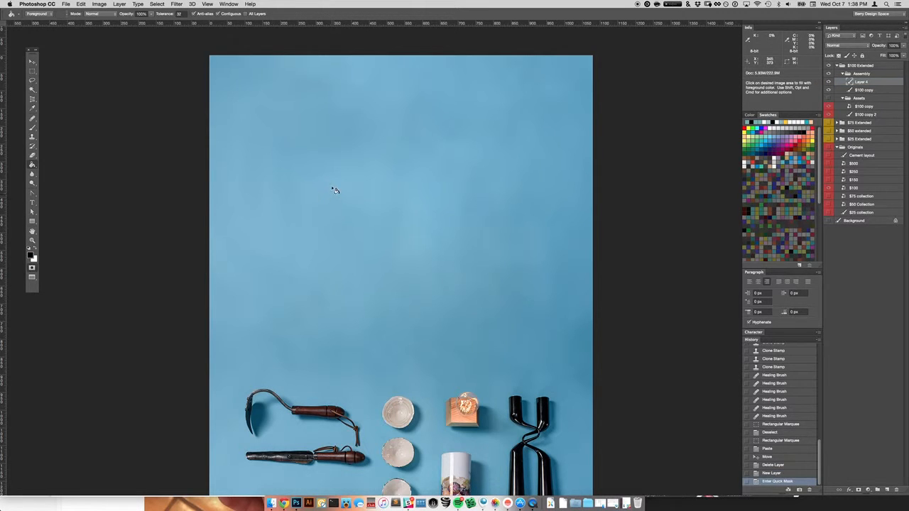
key(shift+g)
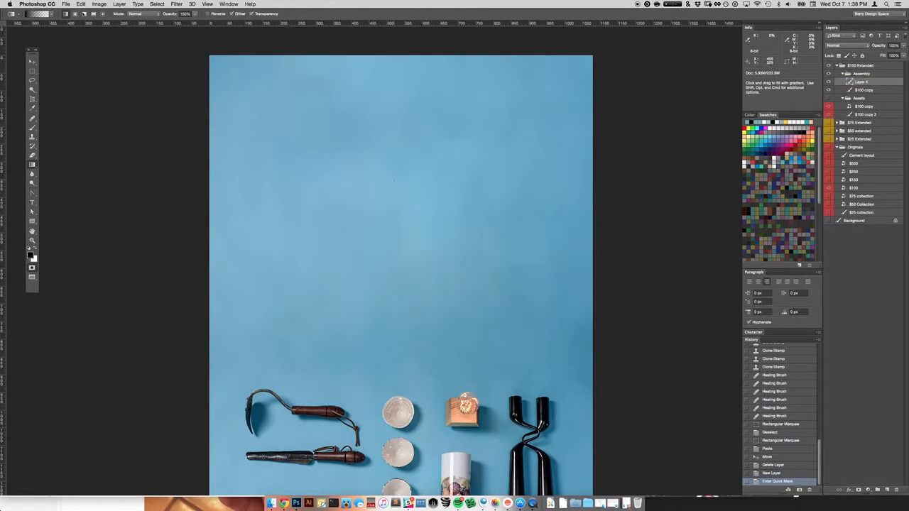
drag(396, 310, 395, 383)
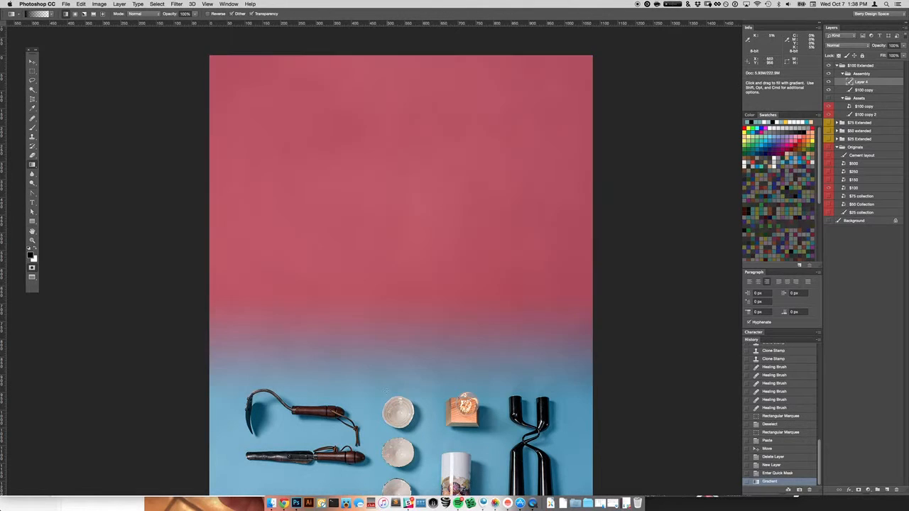
key(q)
key(super+shift+i)
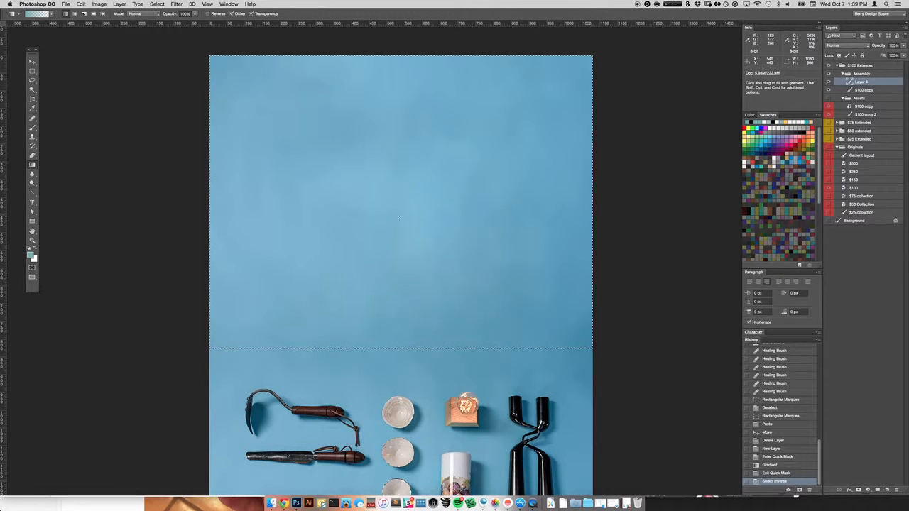
Step: Fill the soft-edged selection on the new layer with blue sampled from the background above the black candle holders, and deselect it
key(i)
click(545, 344)
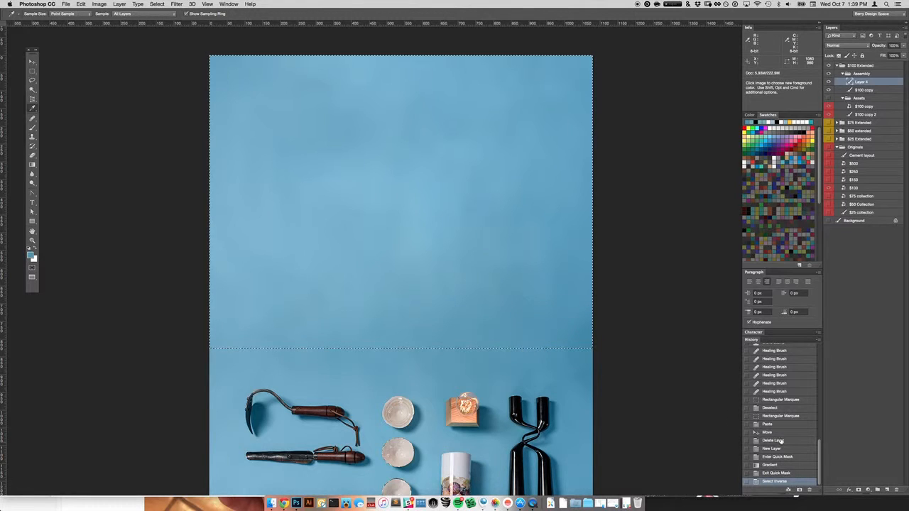
key(g)
key(shift+g)
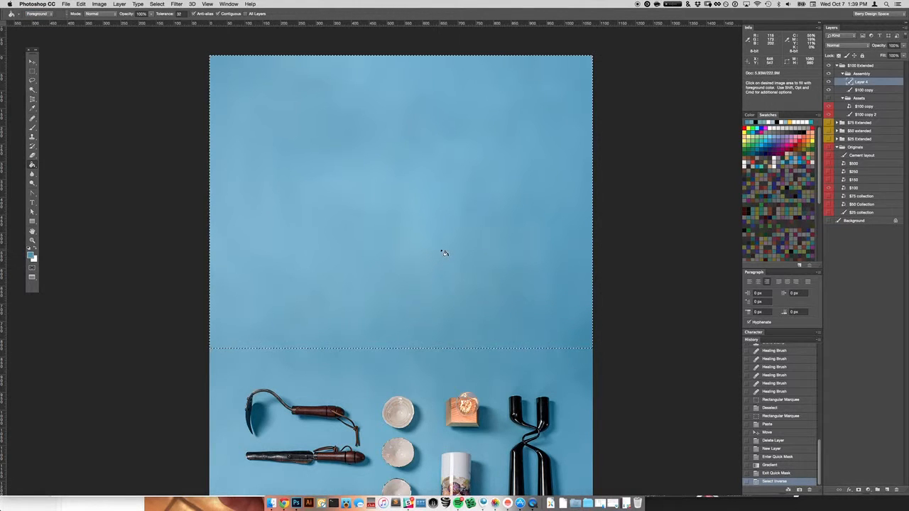
click(435, 251)
key(m)
click(620, 291)
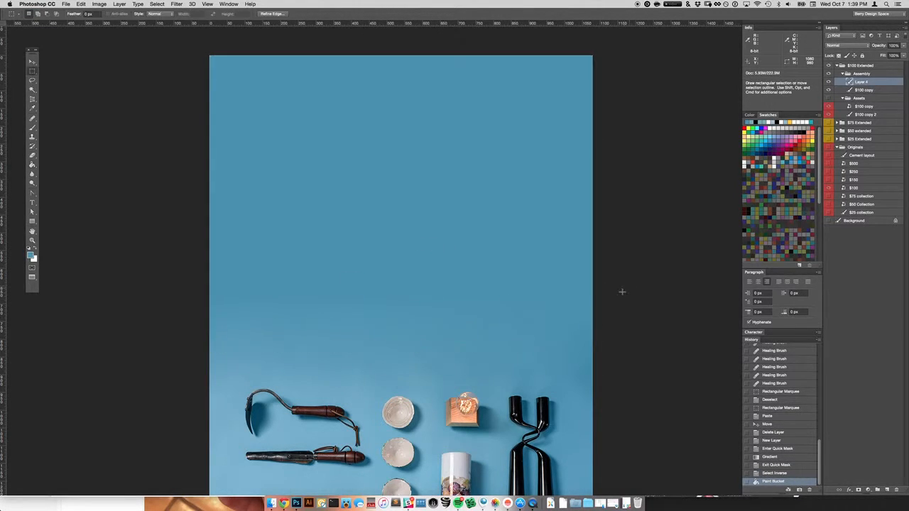
Step: Examine the blend between the flat blue fill and the photo background at different zoom levels
key(super+minus)
drag(598, 289, 587, 316)
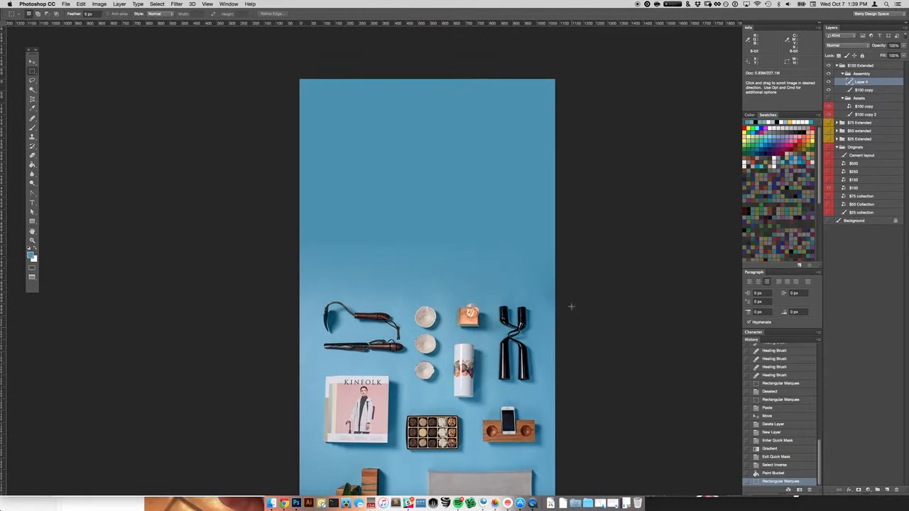
key(super+minus)
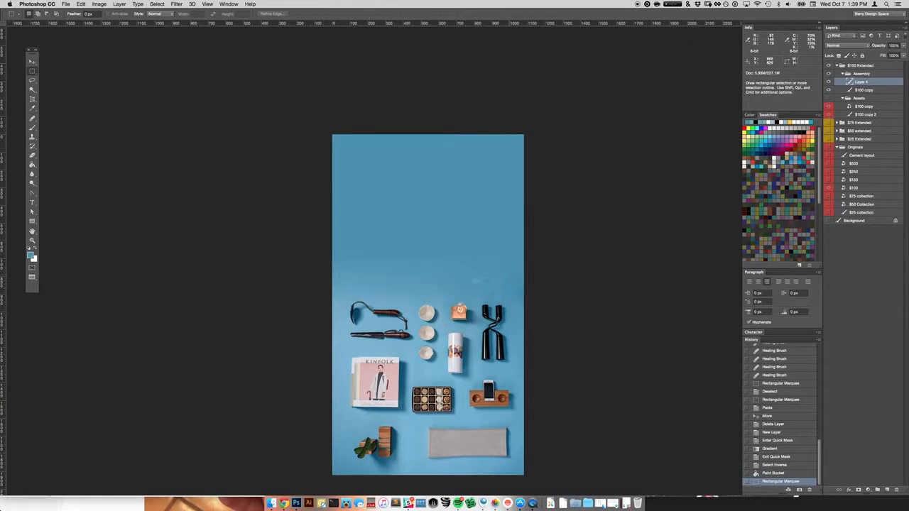
key(super+plus)
key(super+plus)
key(space)
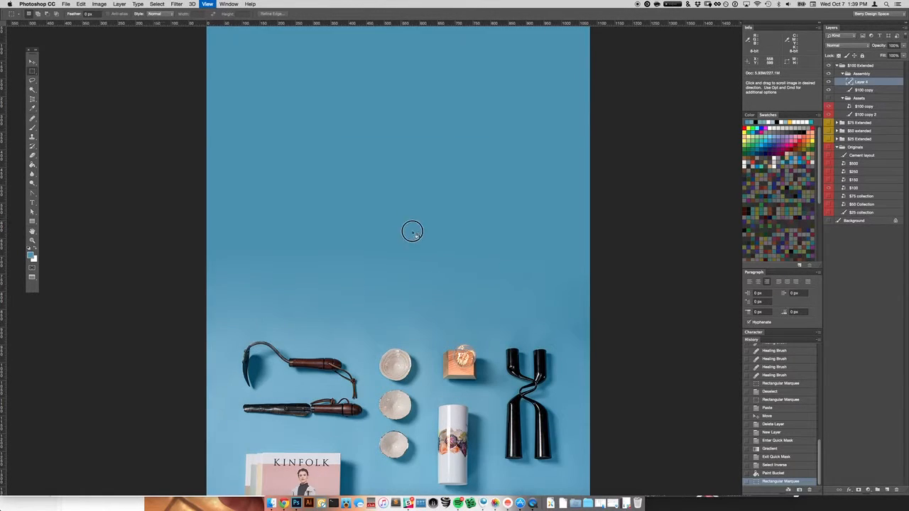
drag(411, 230, 422, 257)
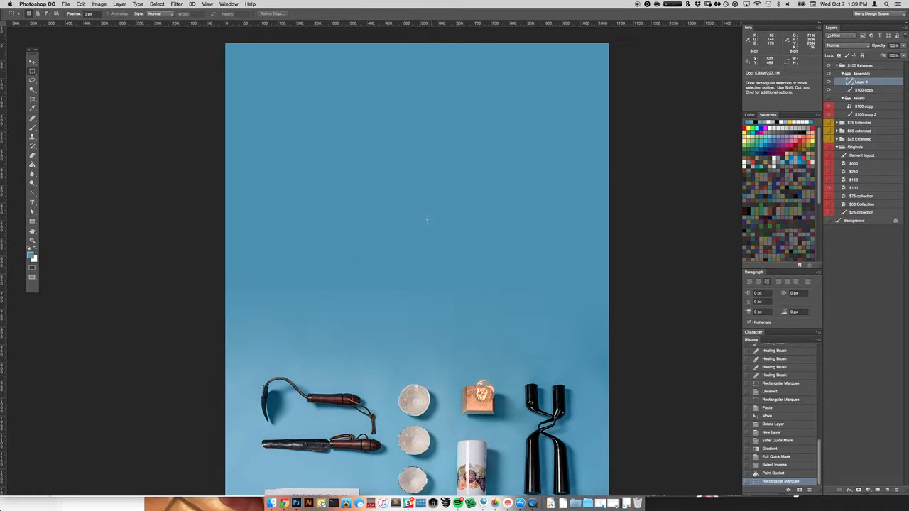
Step: Add 1% uniform, monochromatic noise to the blue fill layer
click(187, 11)
mouse_move(176, 4)
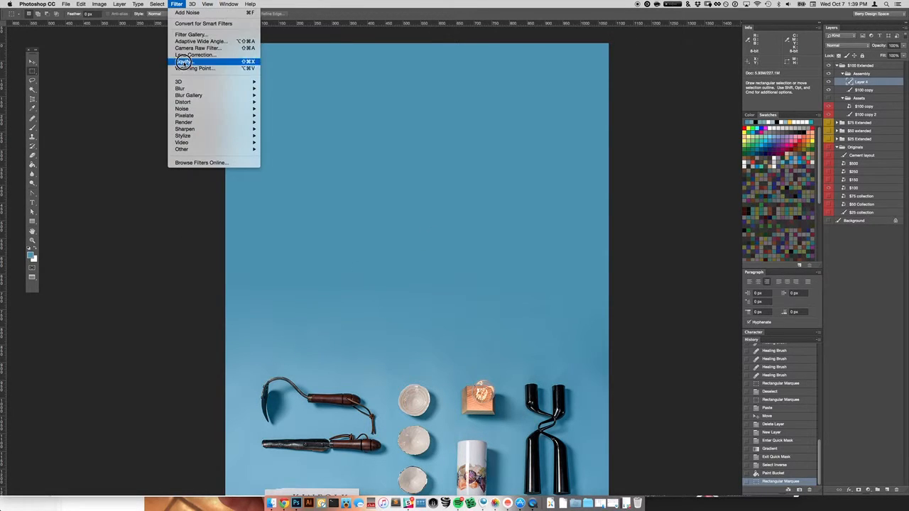
mouse_move(183, 103)
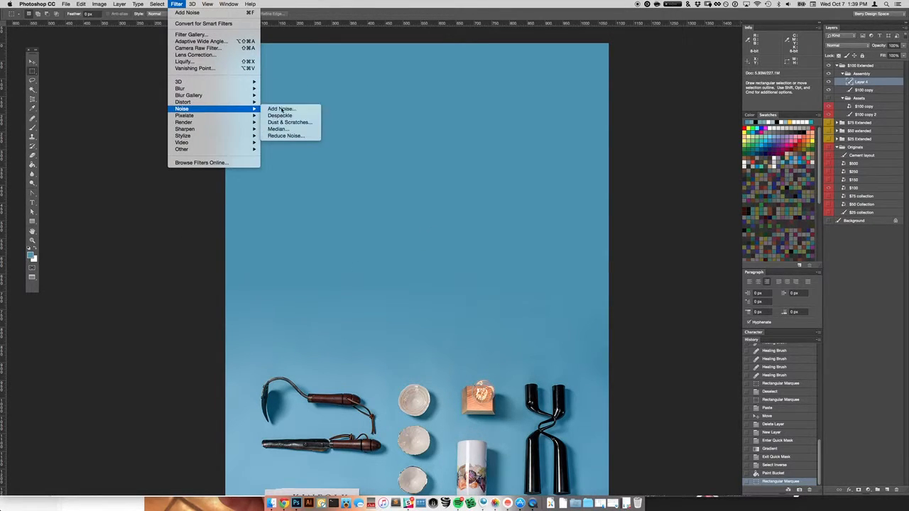
click(280, 107)
drag(252, 245, 500, 310)
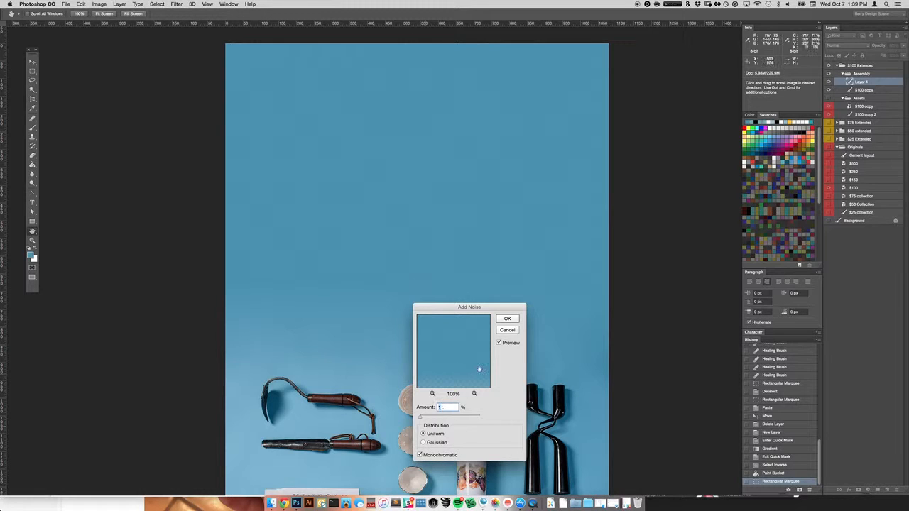
click(508, 318)
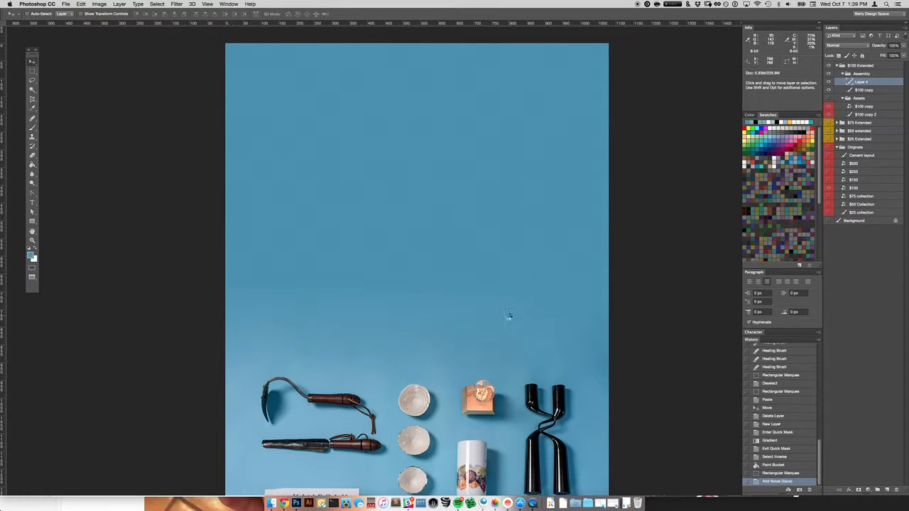
drag(499, 338, 503, 330)
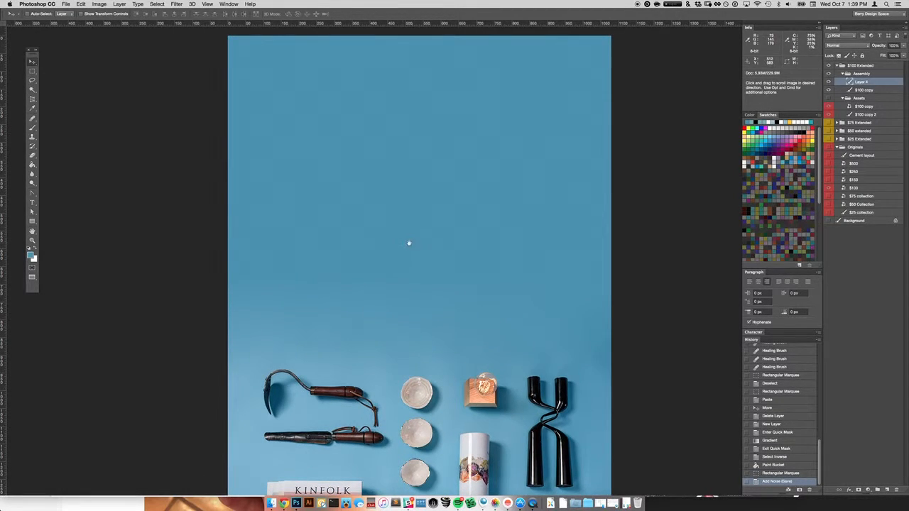
Step: Try the blue fill layer at 60% and 70% opacity over the photo background
key(super+minus)
drag(461, 183, 428, 265)
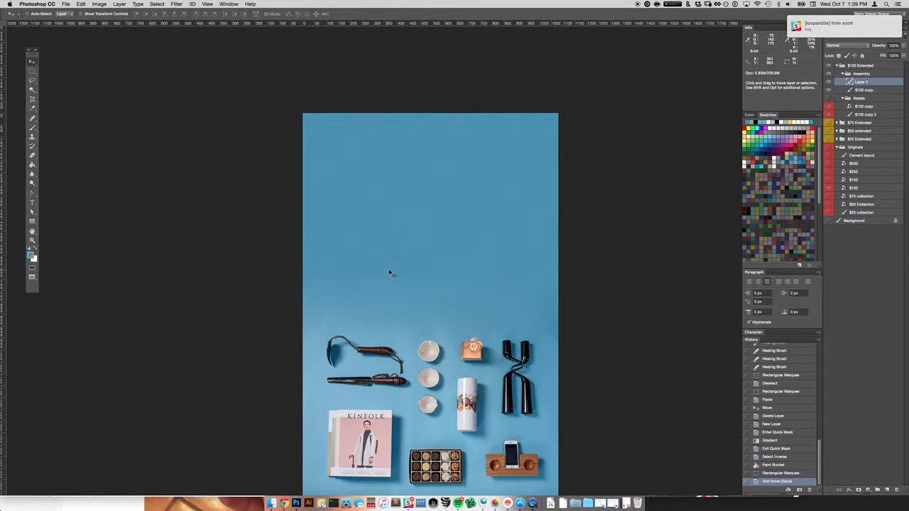
key(6)
key(7)
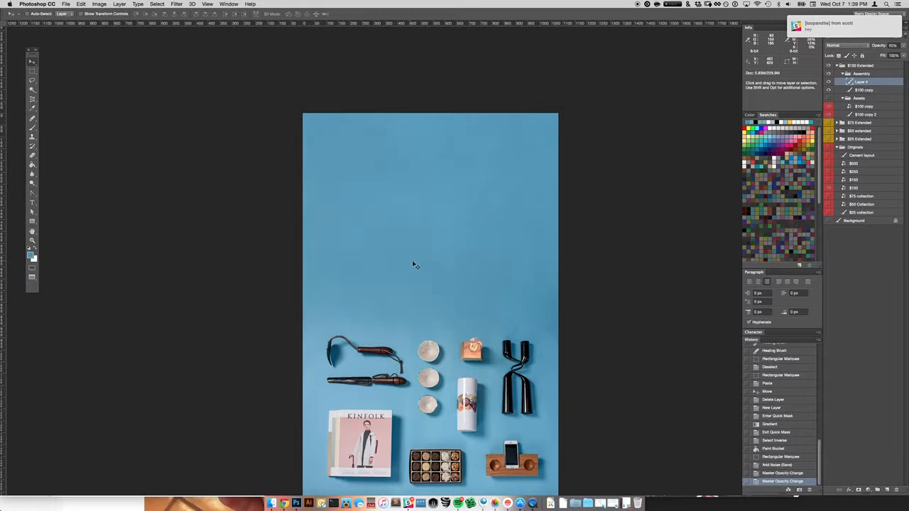
key(super+minus)
drag(425, 255, 408, 263)
drag(410, 311, 413, 305)
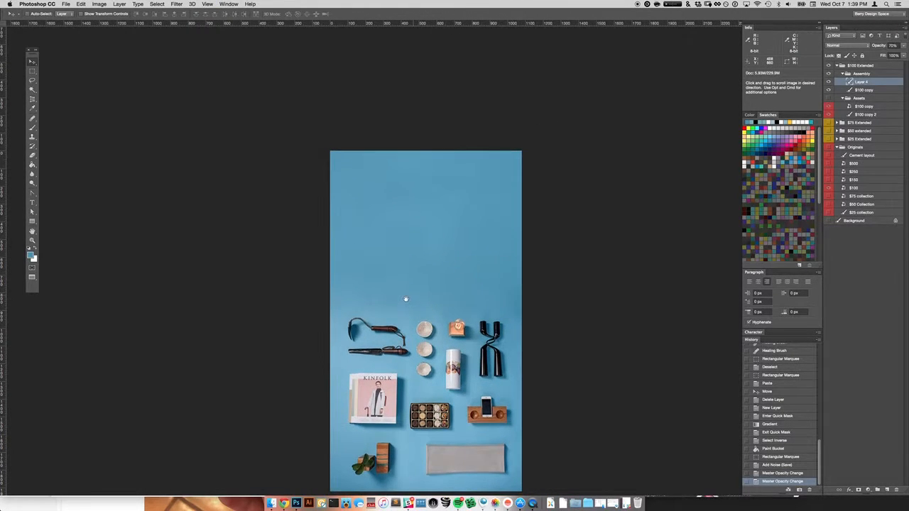
Step: Compare several lower opacities for the blue fill layer, including 20%, and set it to 60%
key(4)
key(5)
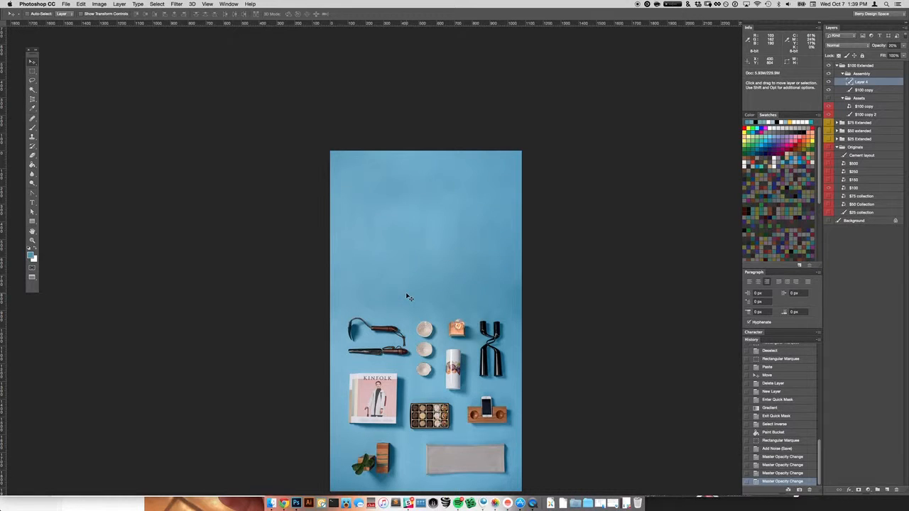
key(6)
key(4)
key(5)
key(6)
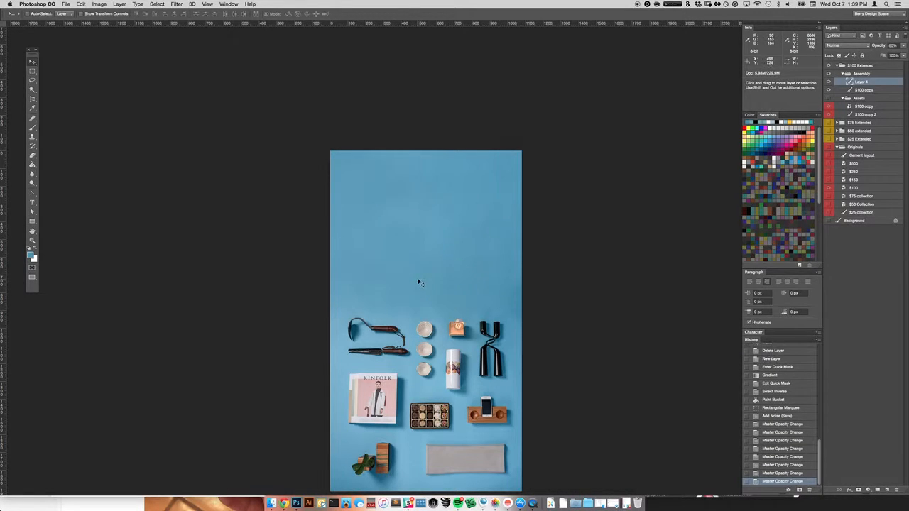
drag(397, 308, 408, 283)
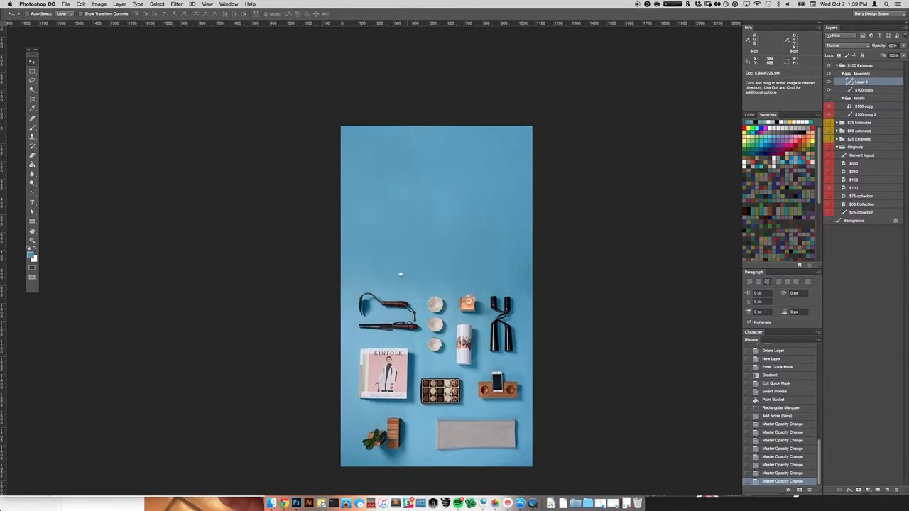
Step: Test the blue fill layer at 20% opacity, settle on 40%, and save the document
key(4)
key(1)
key(2)
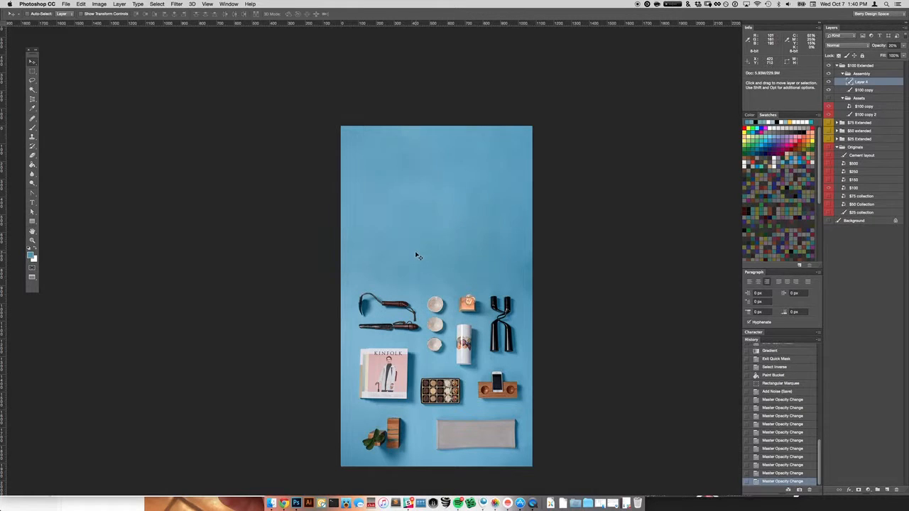
drag(412, 278, 415, 266)
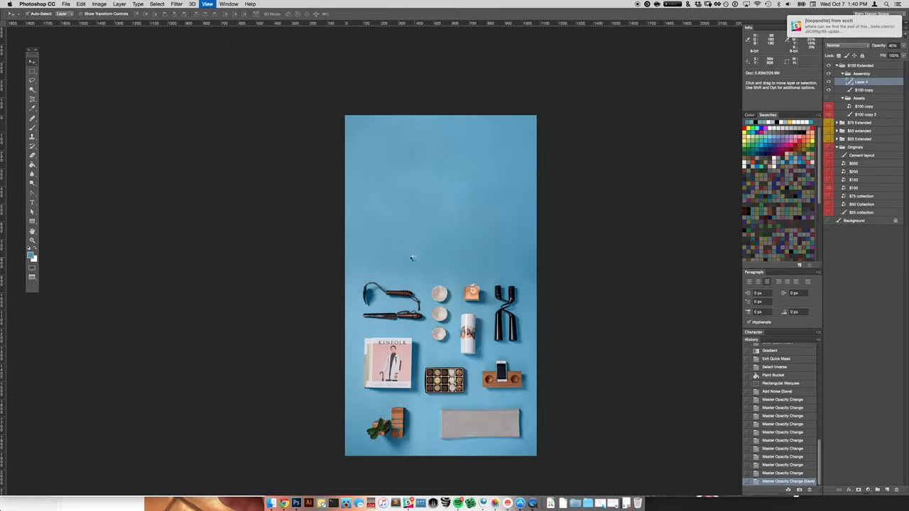
Step: Examine the blended blue background above the products for blotches, both up close and across the whole canvas
key(super+plus)
key(super+plus)
key(super+plus)
key(super+plus)
key(e)
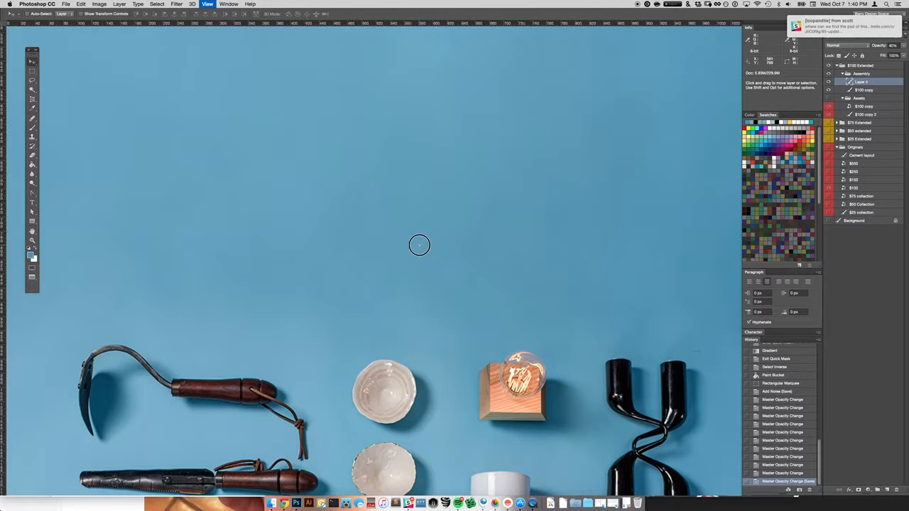
drag(418, 245, 374, 392)
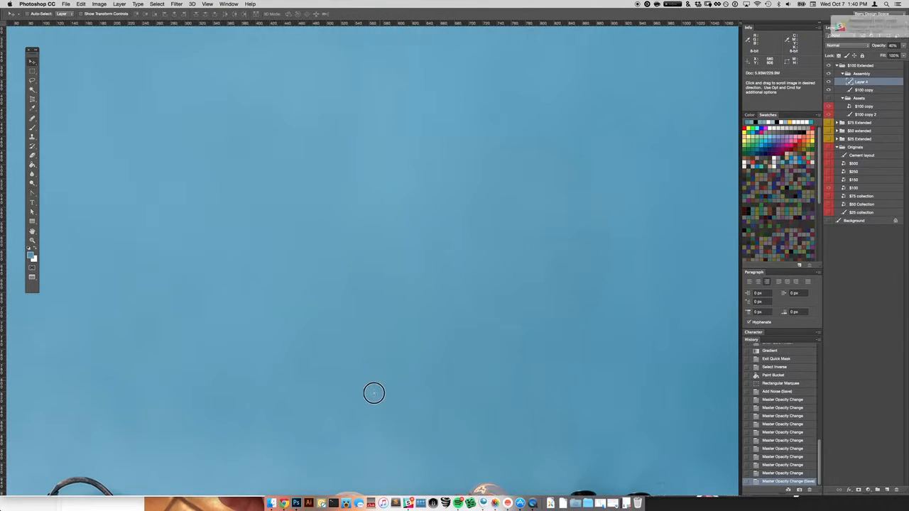
key(v)
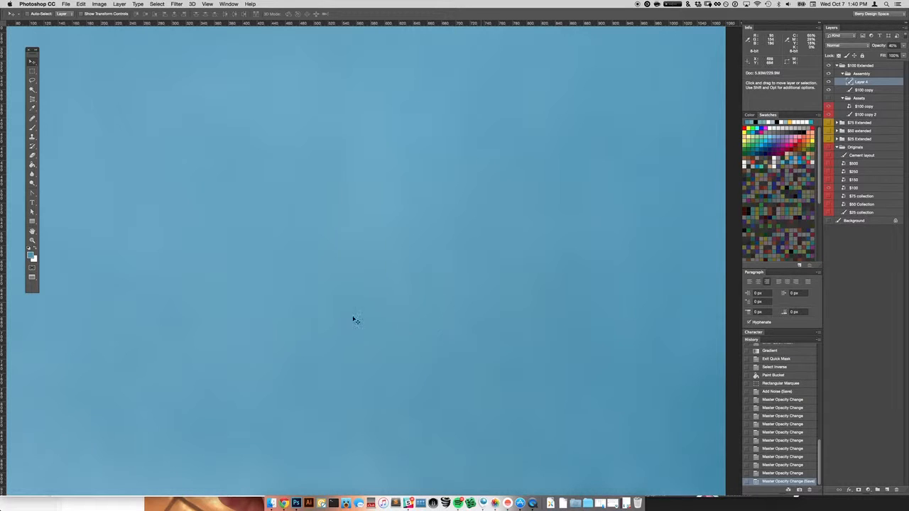
key(super+0)
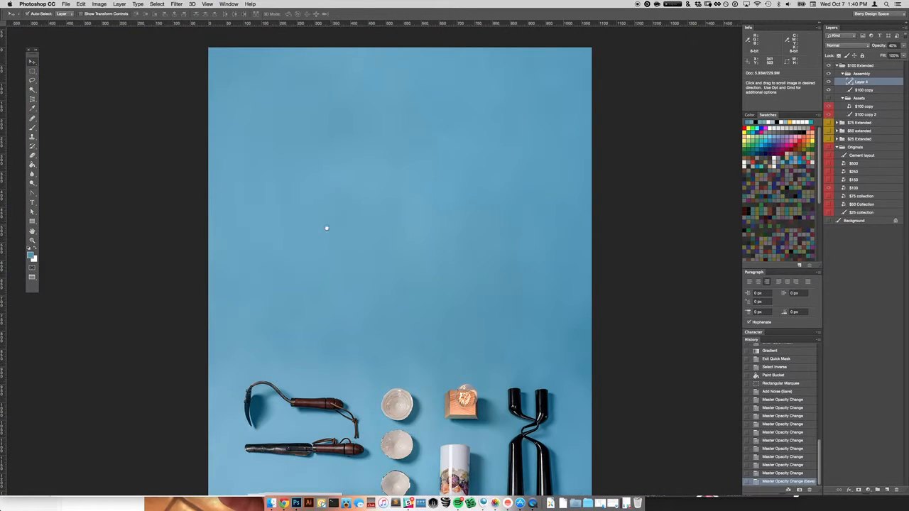
key(super+minus)
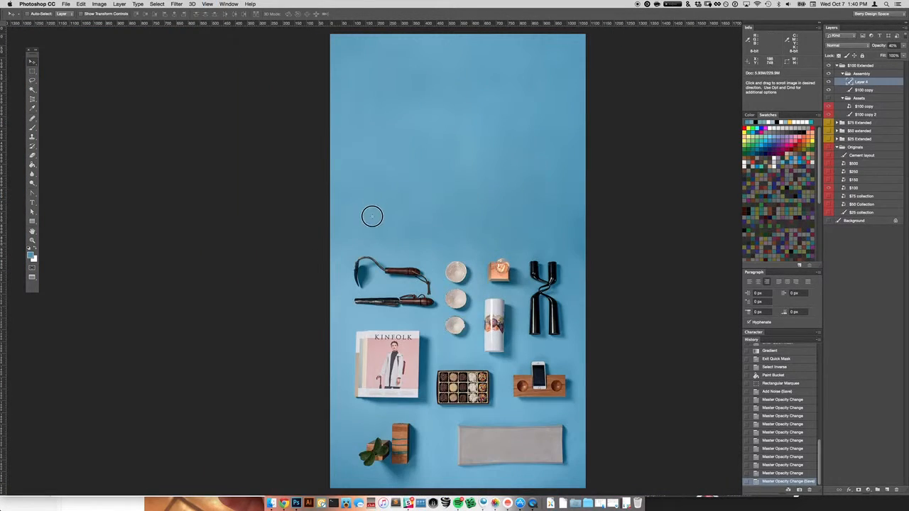
drag(371, 216, 361, 225)
key(super+minus)
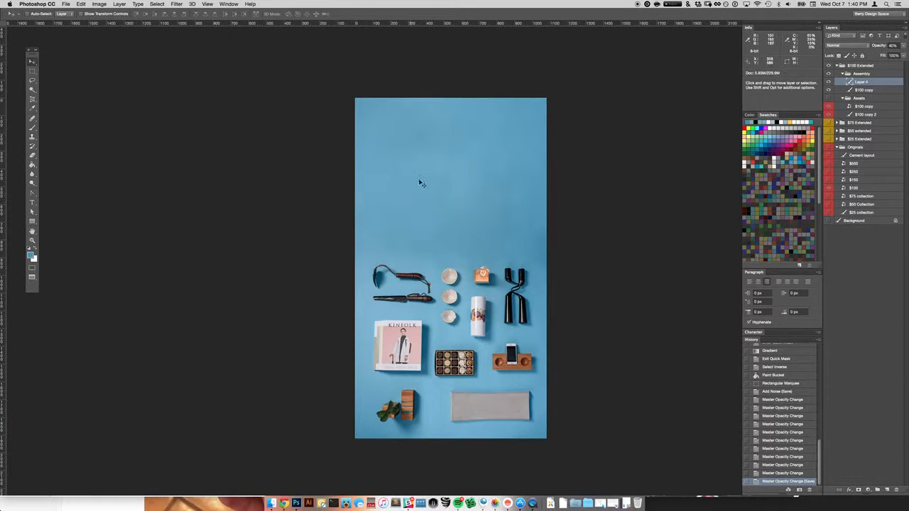
Step: Try 20% opacity for the blue fill layer, and settle on 30%
key(2)
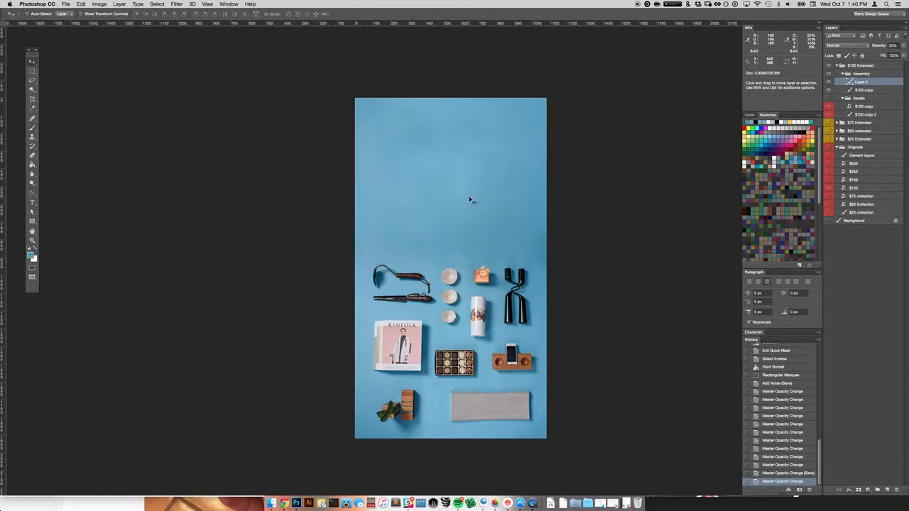
key(3)
drag(438, 169, 424, 196)
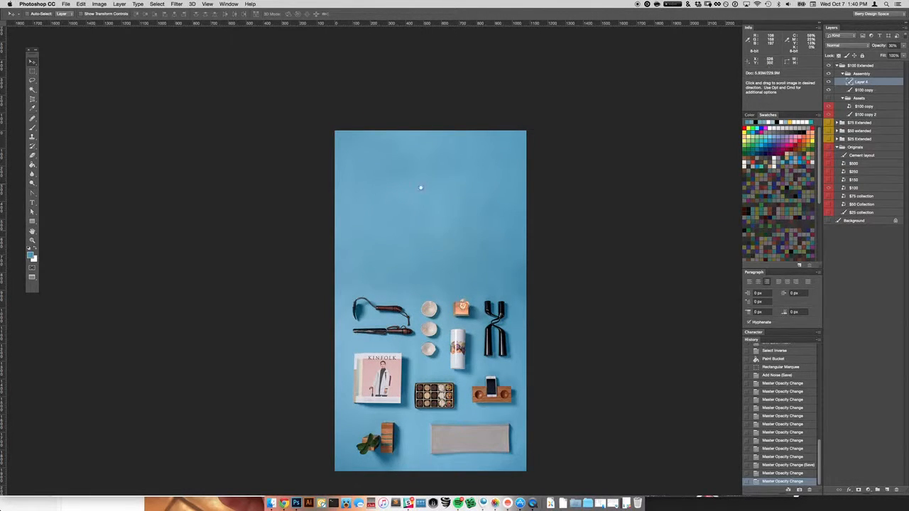
right_click(461, 252)
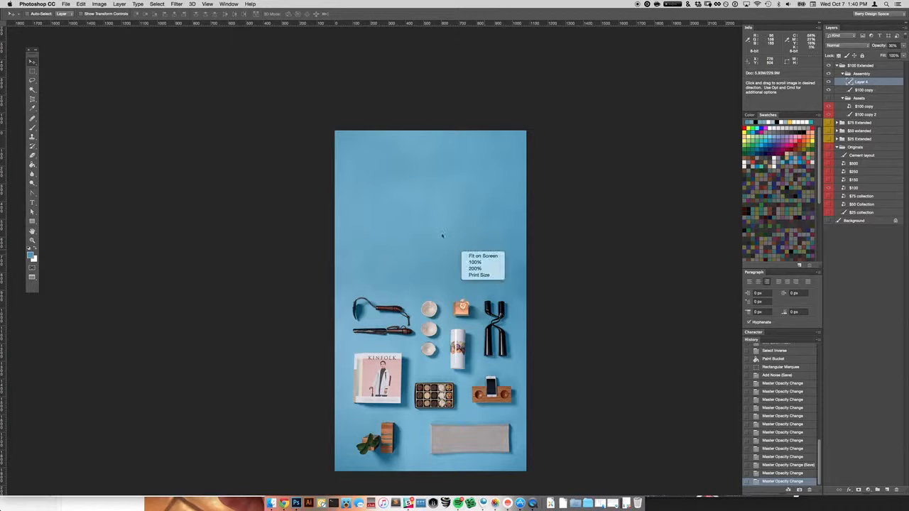
click(494, 216)
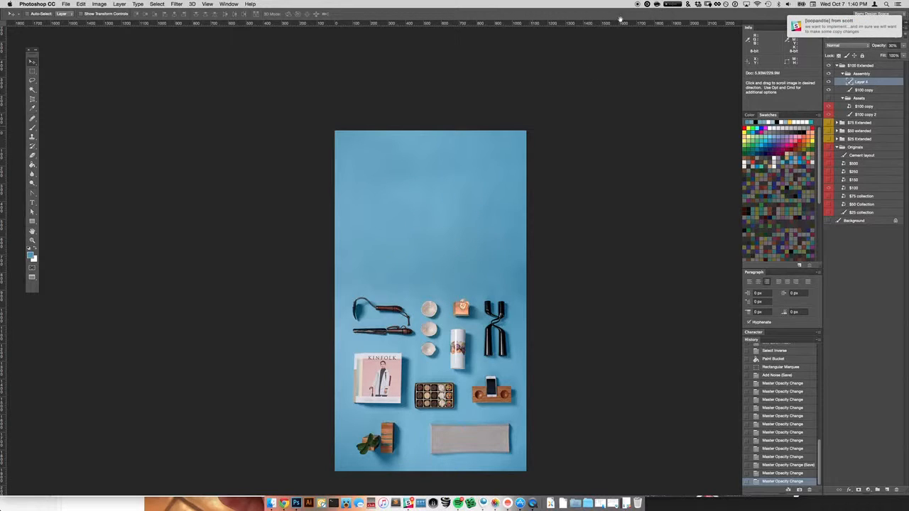